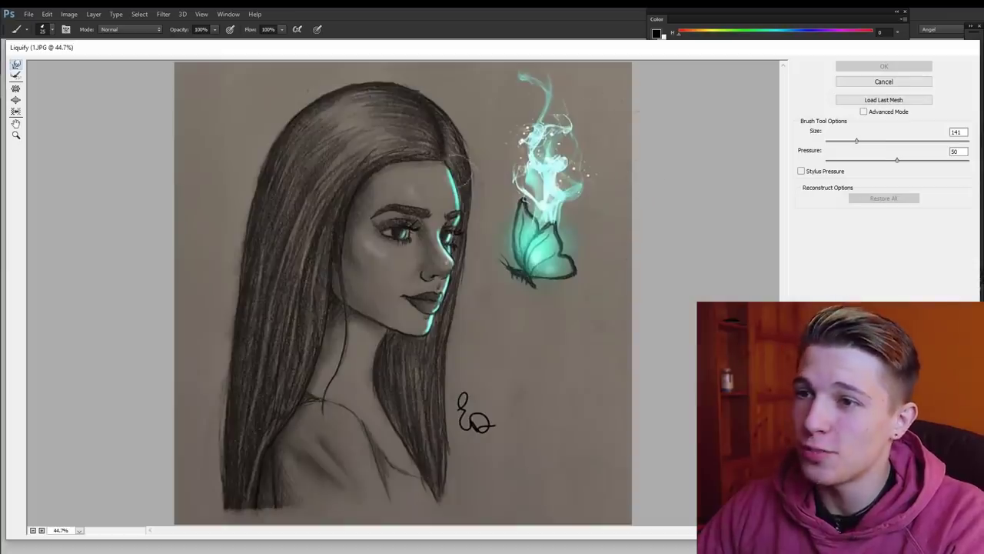
# - Warp the top of the head slightly downward in Liquify, using a large brush on the crown
pyautogui.scroll(-1, 502, 198)
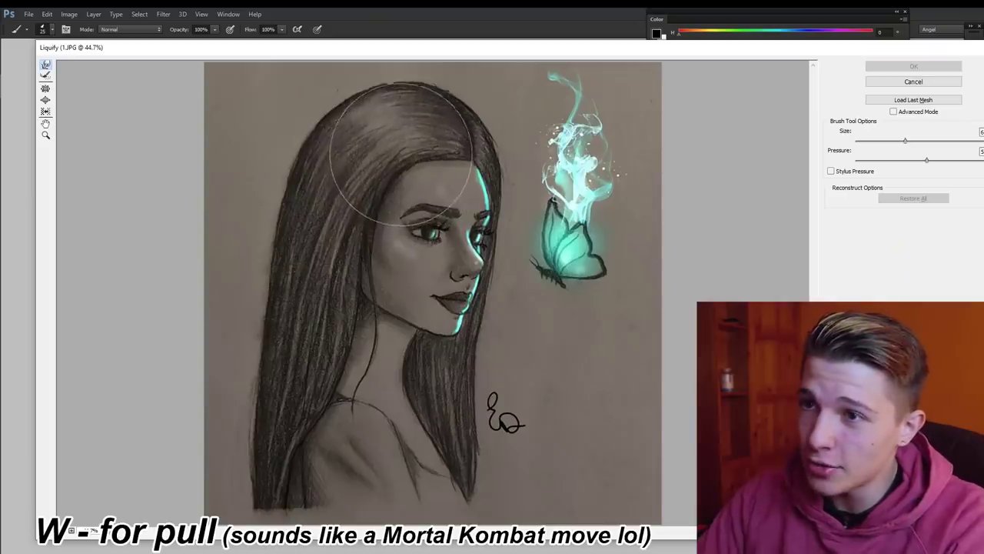
pyautogui.moveTo(444, 109); pyautogui.dragTo(400, 127)
pyautogui.press('[')
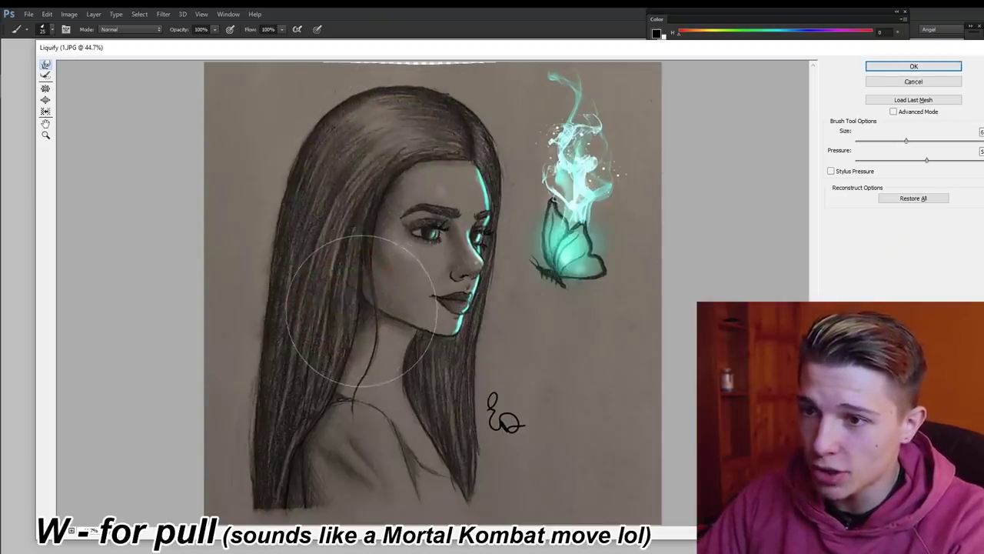
pyautogui.press(']')
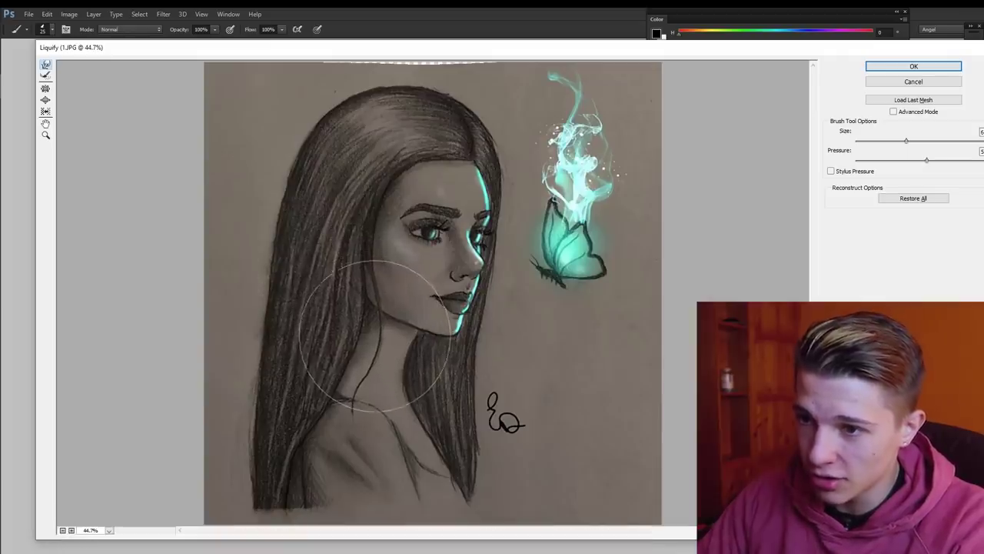
pyautogui.press('[')
pyautogui.press('[')
pyautogui.press('[')
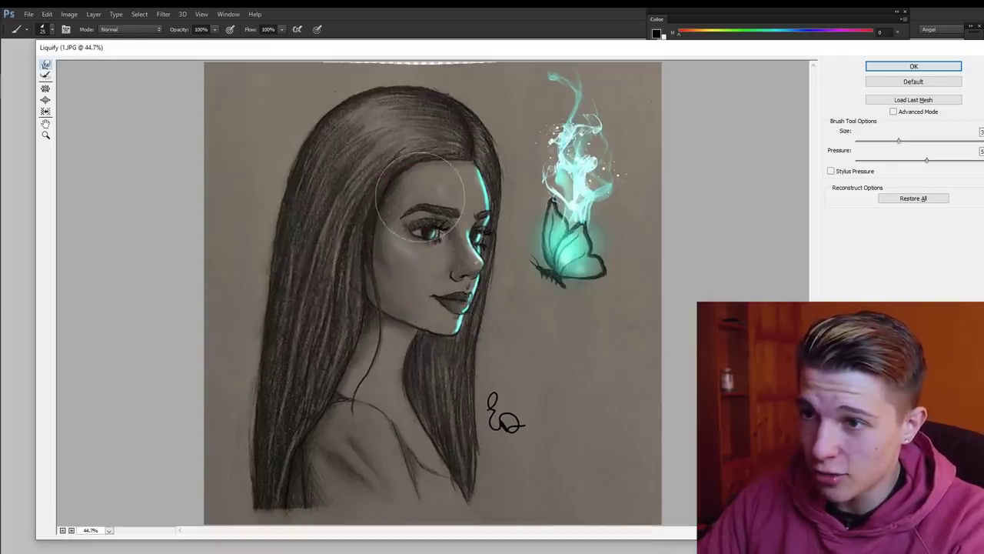
pyautogui.hotkey('ctrl', 'z')
# - Reshape the nose and lips in Liquify with a smaller warp brush
pyautogui.press('[')
pyautogui.press('[')
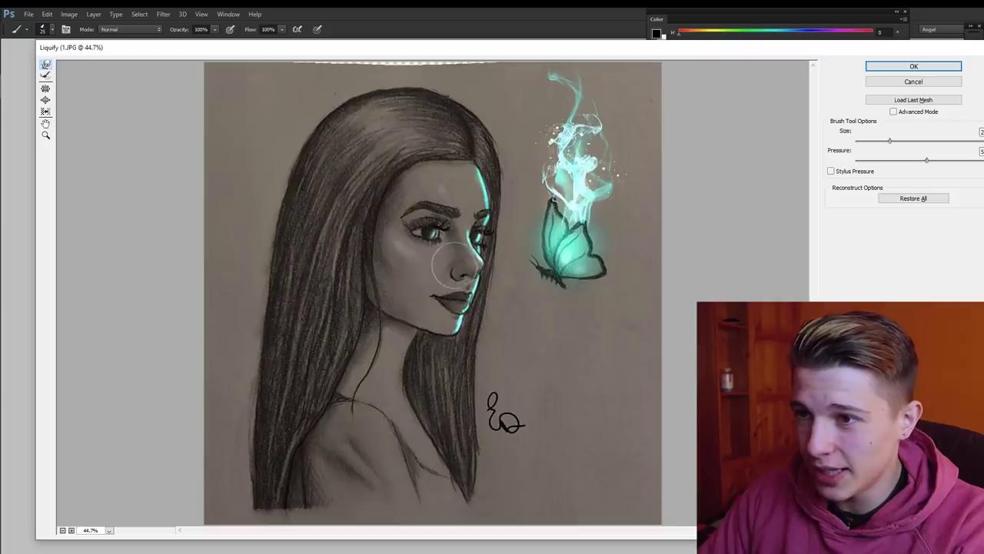
pyautogui.hotkey('ctrl', '+')
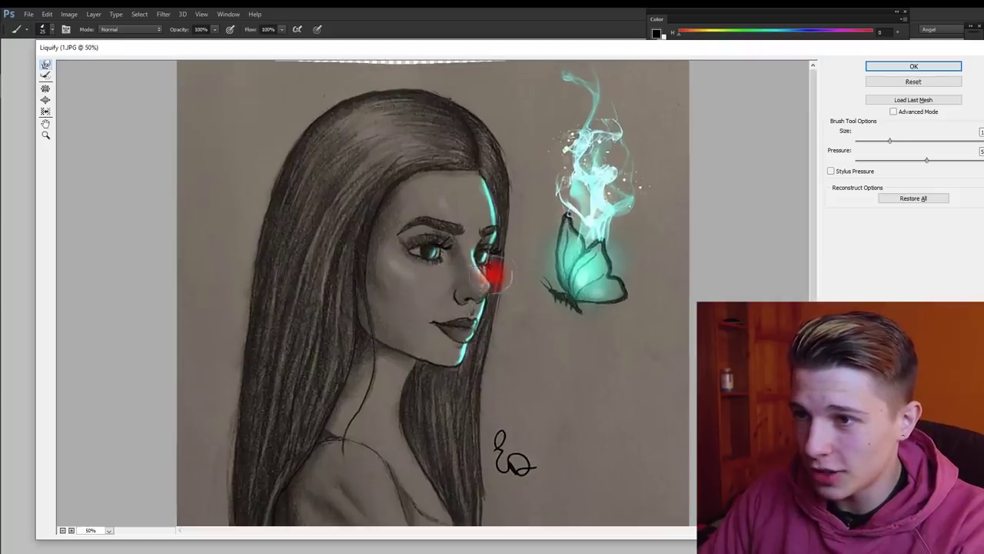
pyautogui.hotkey('ctrl', '+')
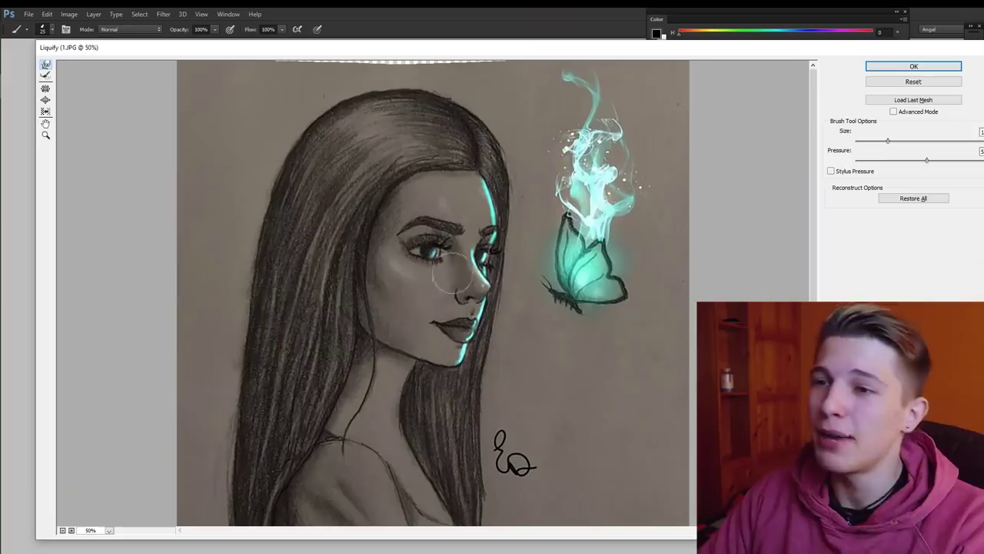
pyautogui.moveTo(425, 310)
pyautogui.mouseDown()
pyautogui.moveTo(442, 310)
pyautogui.moveTo(419, 315)
pyautogui.moveTo(445, 329)
pyautogui.moveTo(457, 315)
pyautogui.mouseUp()
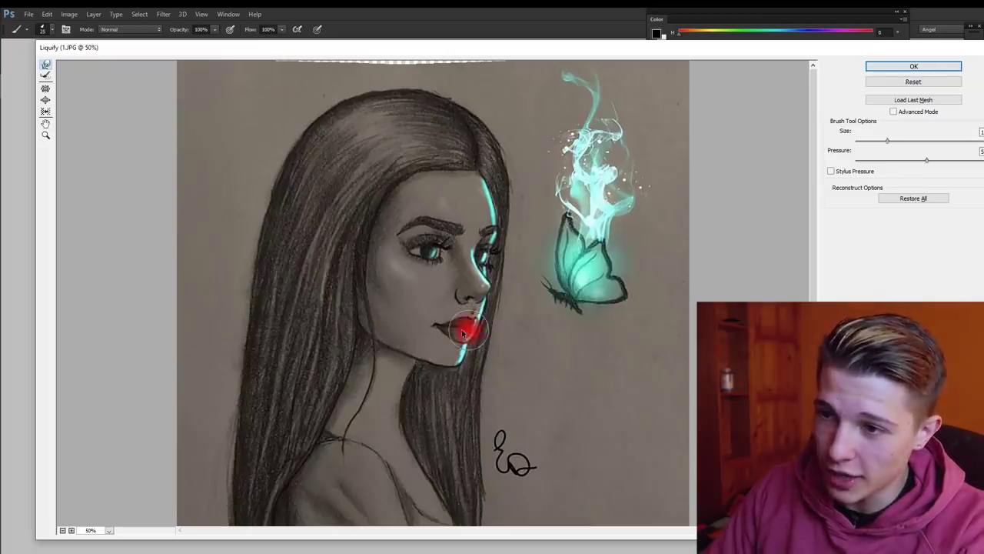
pyautogui.moveTo(427, 327); pyautogui.dragTo(462, 339)
pyautogui.hotkey('ctrl', '-')
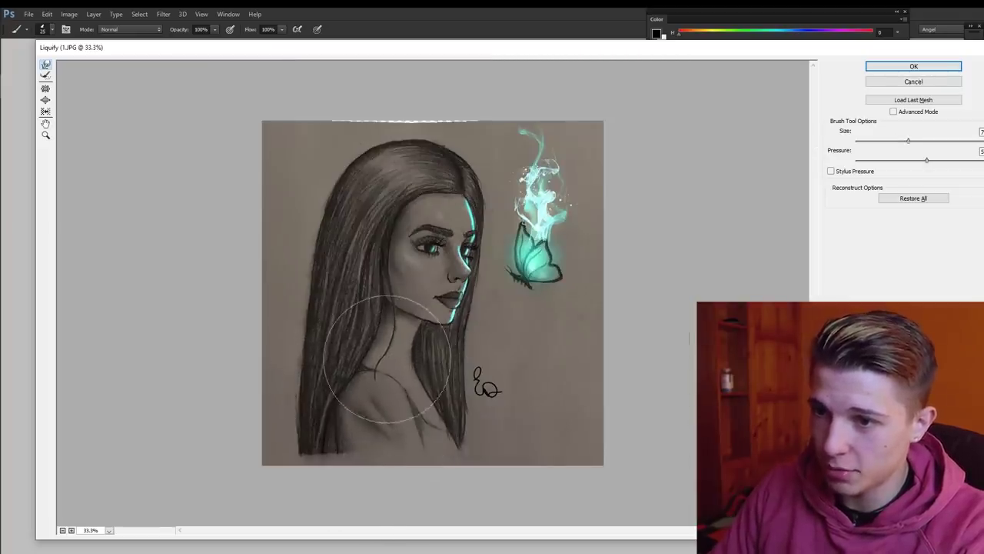
# - Apply the Liquify changes and toggle the last edit to compare the portrait before and after
pyautogui.press('Return')
pyautogui.hotkey('ctrl', 'z')
pyautogui.hotkey('ctrl', 'z')
pyautogui.hotkey('ctrl', 'z')
pyautogui.hotkey('ctrl', 'z')
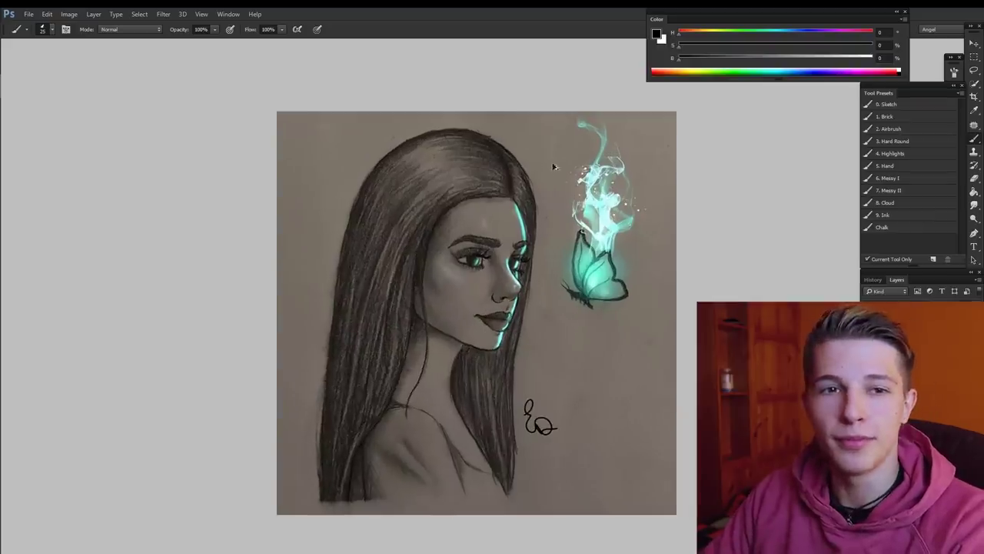
pyautogui.hotkey('ctrl', 'z')
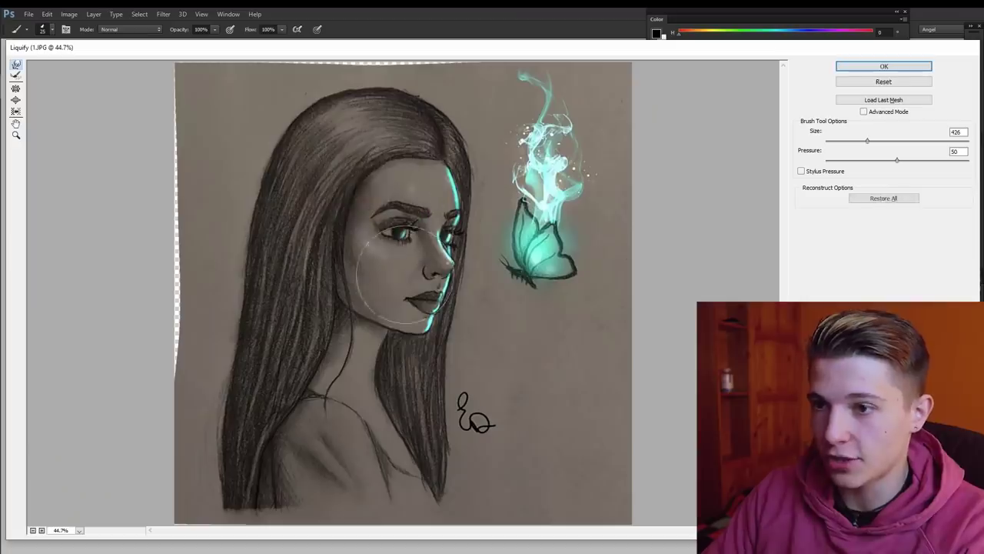
# - Warp the cheek and jaw inward in Liquify with a brush size of 426
pyautogui.moveTo(429, 329)
pyautogui.mouseDown()
pyautogui.moveTo(401, 310)
pyautogui.moveTo(400, 285)
pyautogui.mouseUp()
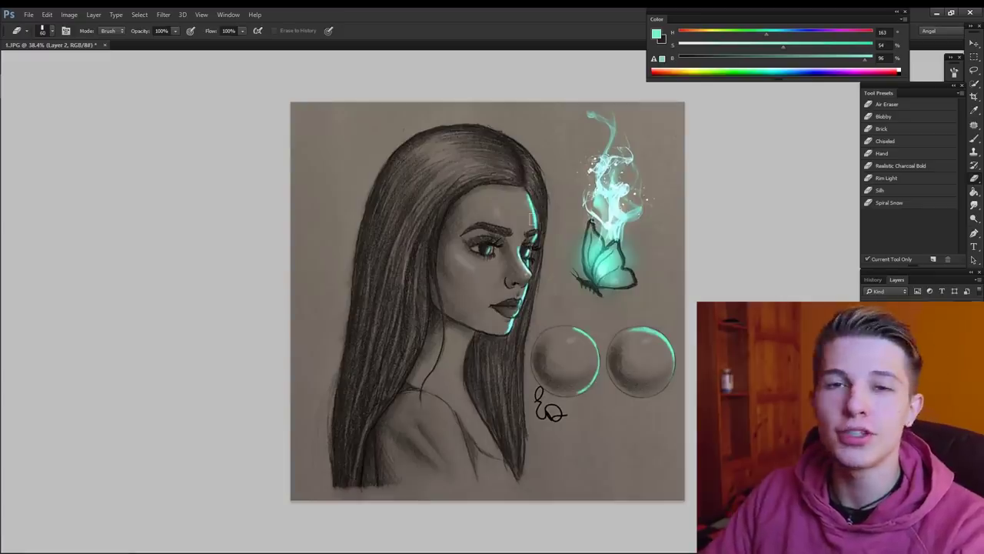
# - Brush a turquoise cross above the left example sphere and a check mark above the right one
pyautogui.press('b')
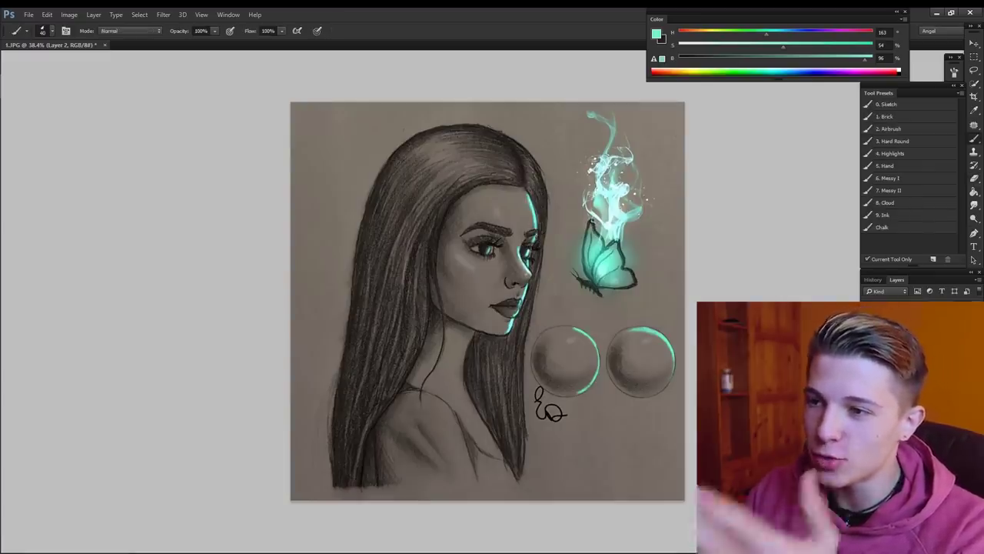
pyautogui.hotkey('ctrl', '+')
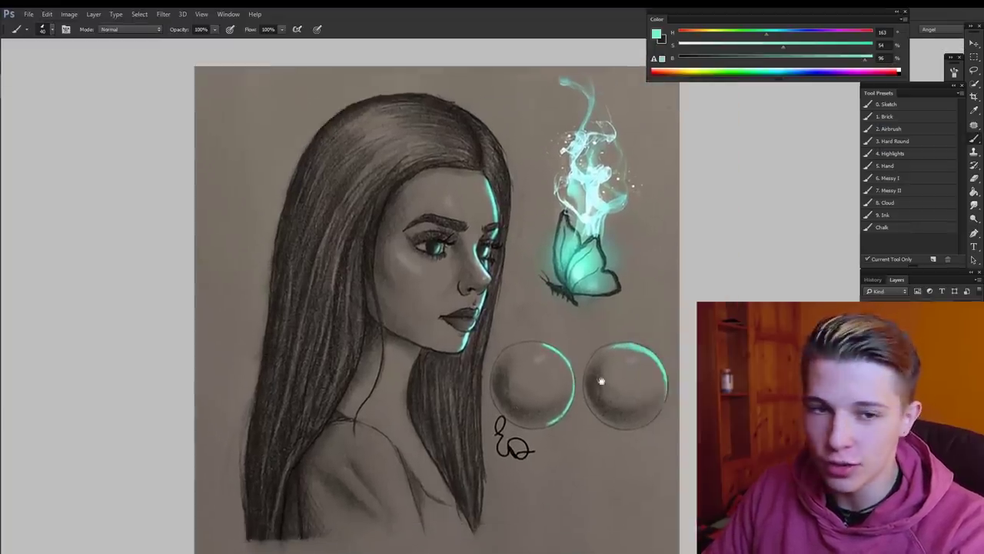
pyautogui.hotkey('ctrl', '+')
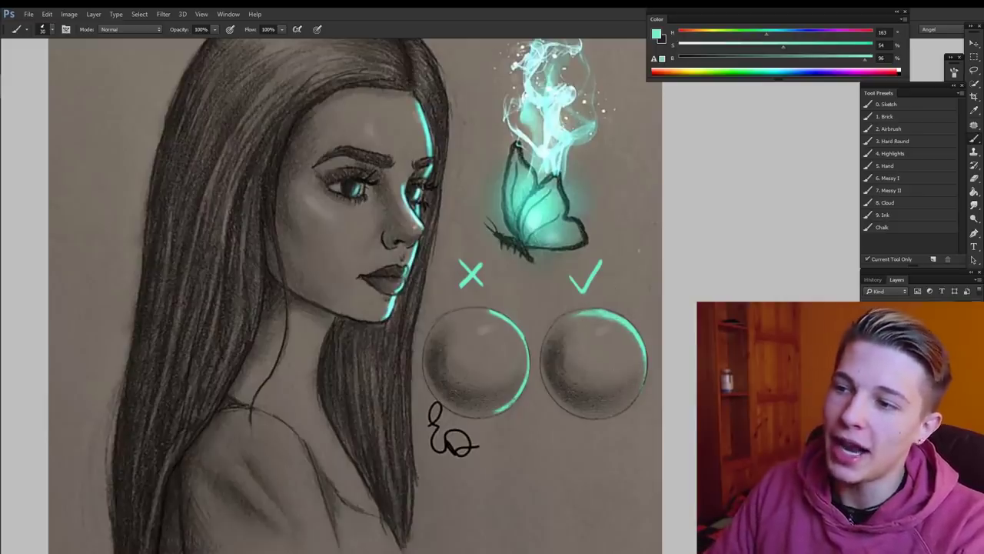
# - Try thin rim-light strokes along the upper edge of the check-marked sphere and undo them
pyautogui.moveTo(587, 311); pyautogui.dragTo(645, 361)
pyautogui.hotkey('ctrl', 'z')
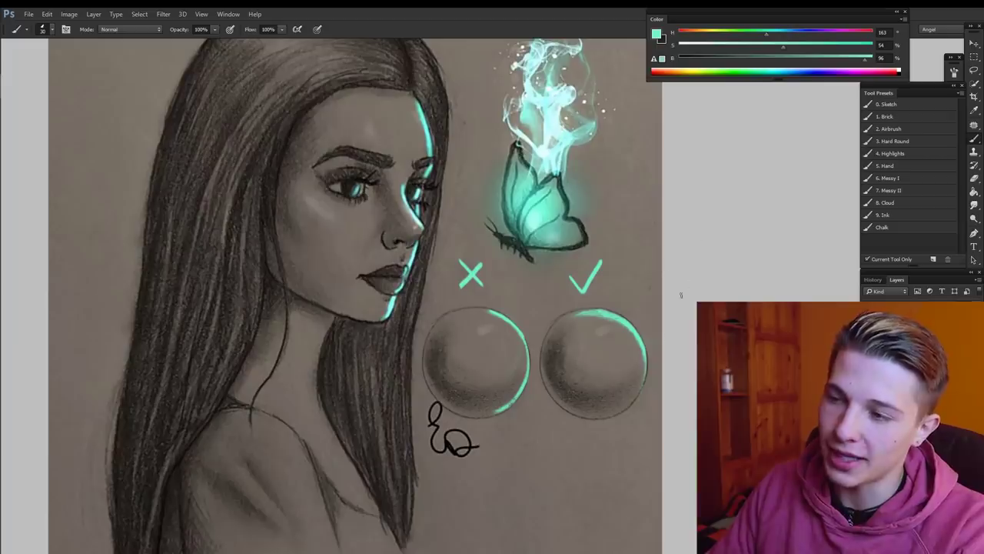
pyautogui.moveTo(558, 312); pyautogui.dragTo(647, 332)
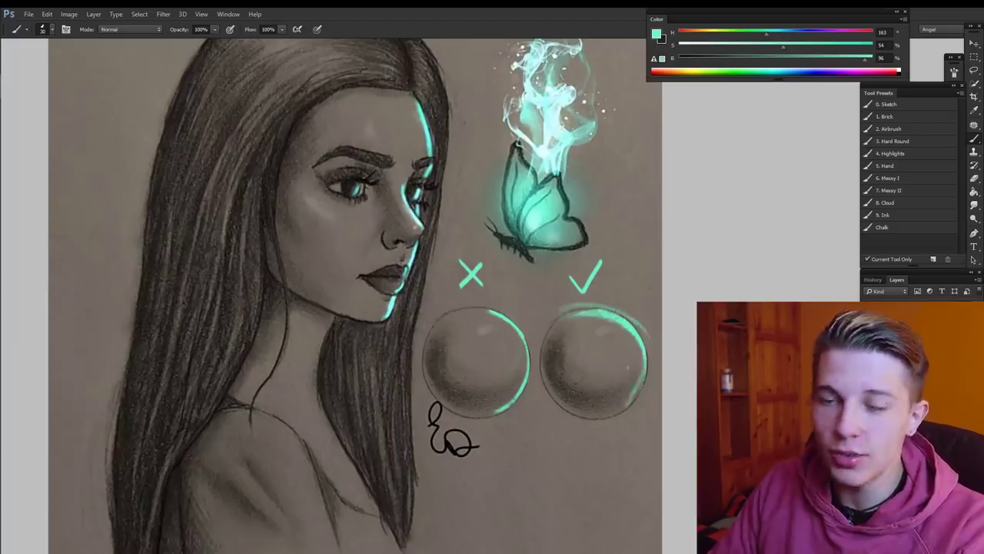
pyautogui.hotkey('ctrl', 'z')
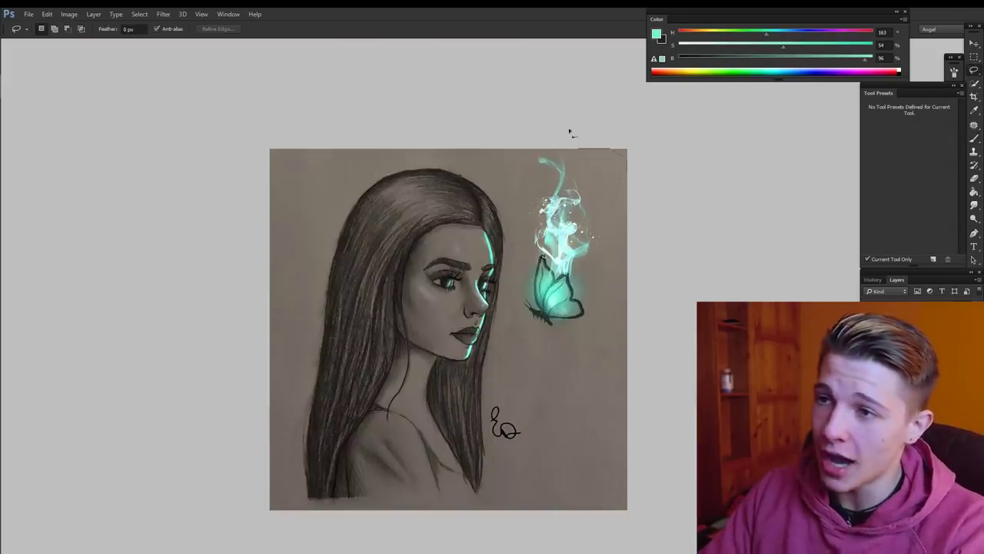
# - Lasso the butterfly with its smoke, paste a copy lower on the canvas, and ready the Eraser for its edges
pyautogui.moveTo(509, 322)
pyautogui.mouseDown()
pyautogui.moveTo(625, 254)
pyautogui.moveTo(615, 153)
pyautogui.mouseUp()
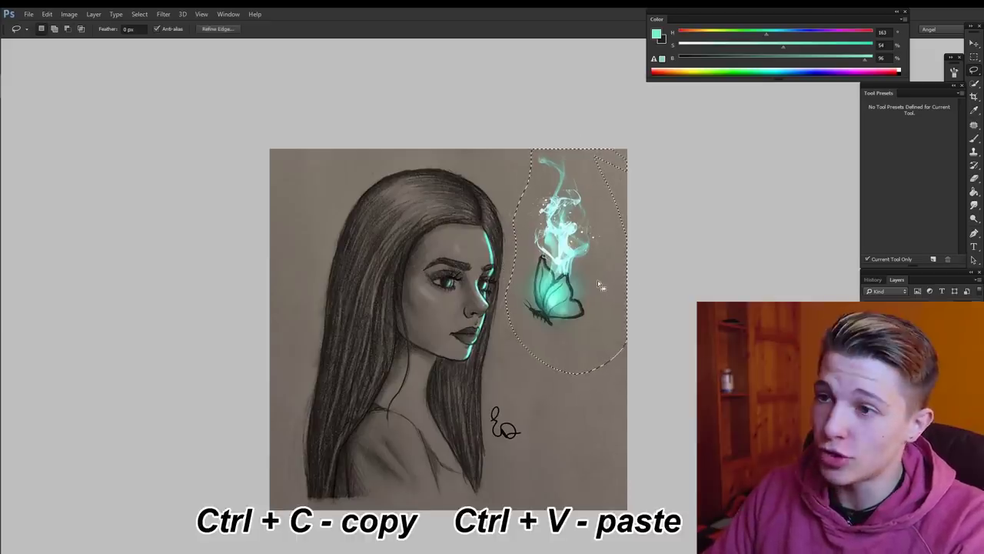
pyautogui.hotkey('ctrl', 'c')
pyautogui.hotkey('ctrl', 'v')
pyautogui.moveTo(605, 254); pyautogui.dragTo(602, 331)
pyautogui.press('e')
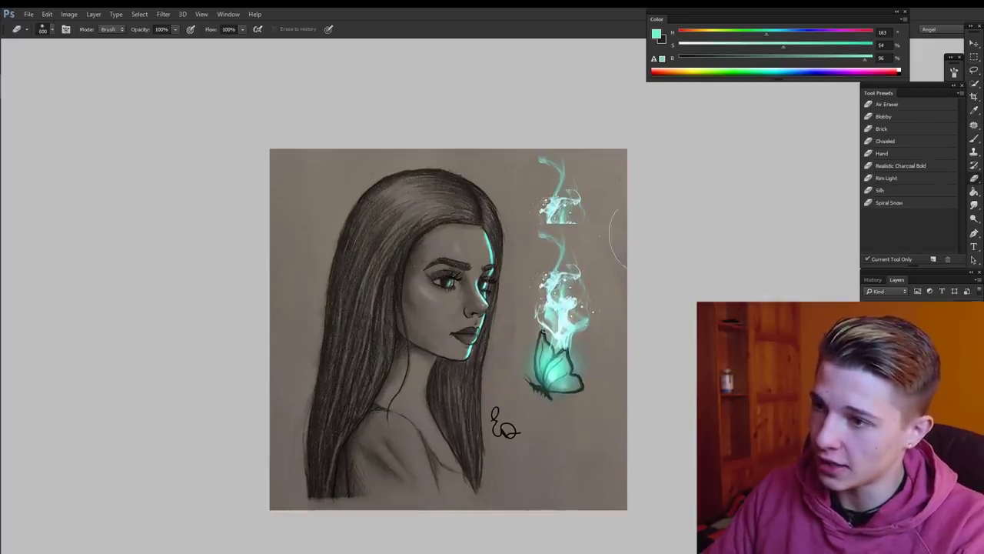
# - Cover the leftover smoke with background lassoed beside the head, and set the patch's brightness to 3
pyautogui.press('l')
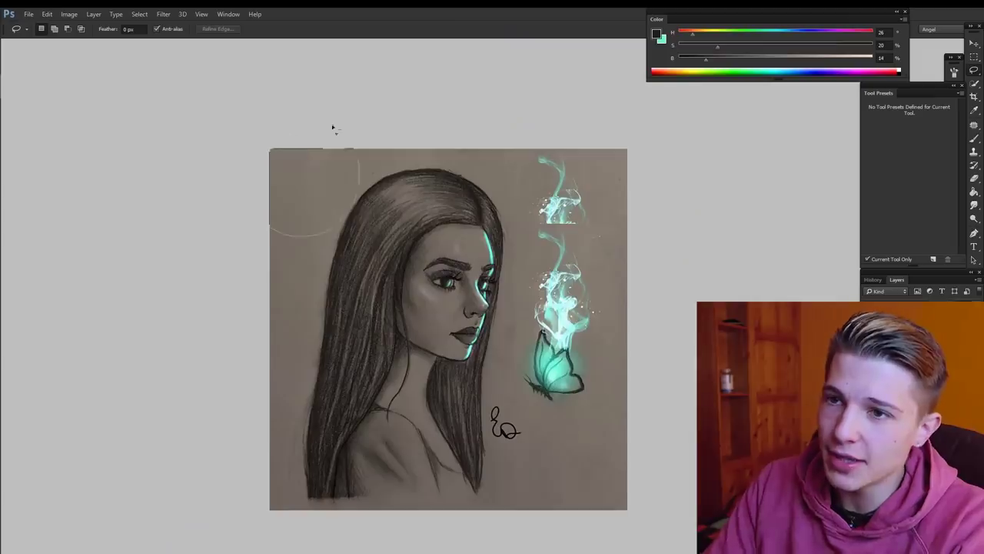
pyautogui.moveTo(333, 127)
pyautogui.mouseDown()
pyautogui.moveTo(320, 185)
pyautogui.moveTo(356, 189)
pyautogui.mouseUp()
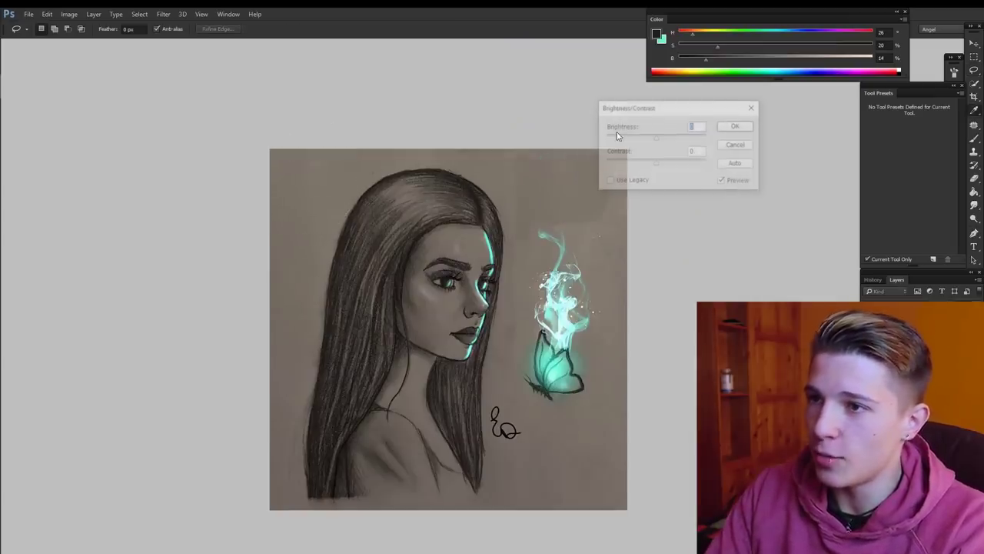
pyautogui.write('2')
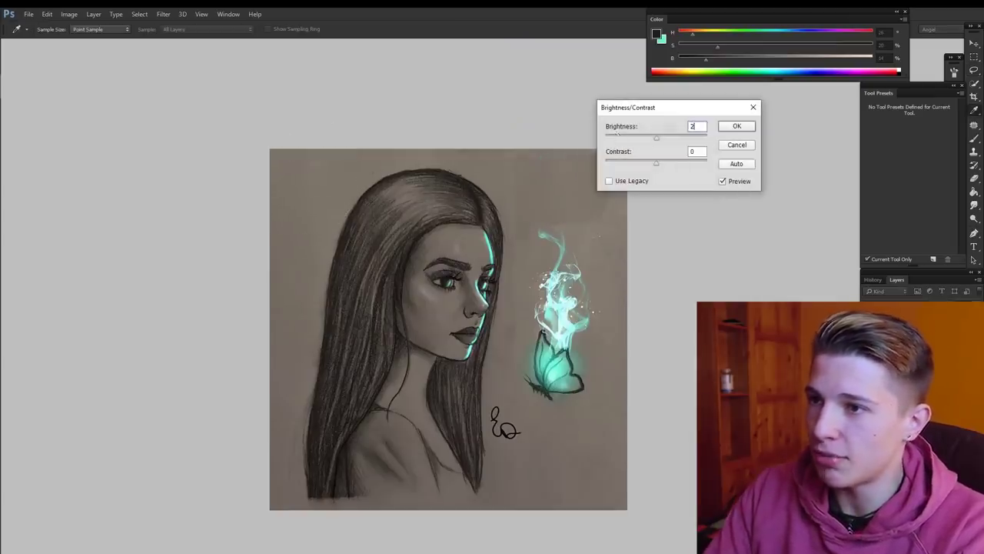
pyautogui.moveTo(641, 108); pyautogui.dragTo(666, 94)
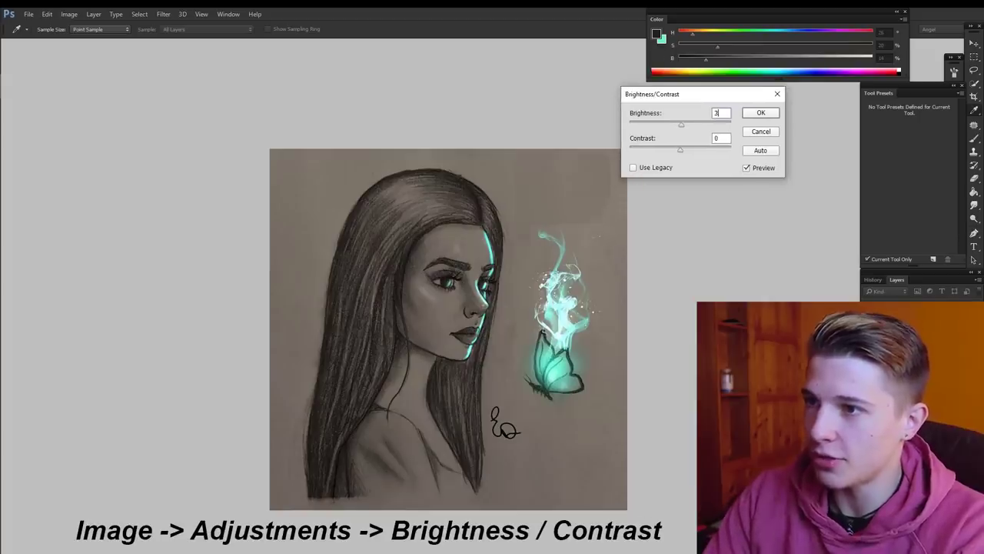
pyautogui.press('Return')
# - Repaint the face's rim light with sampled tones, extending the turquoise light onto the eyelids and chin
pyautogui.press('b')
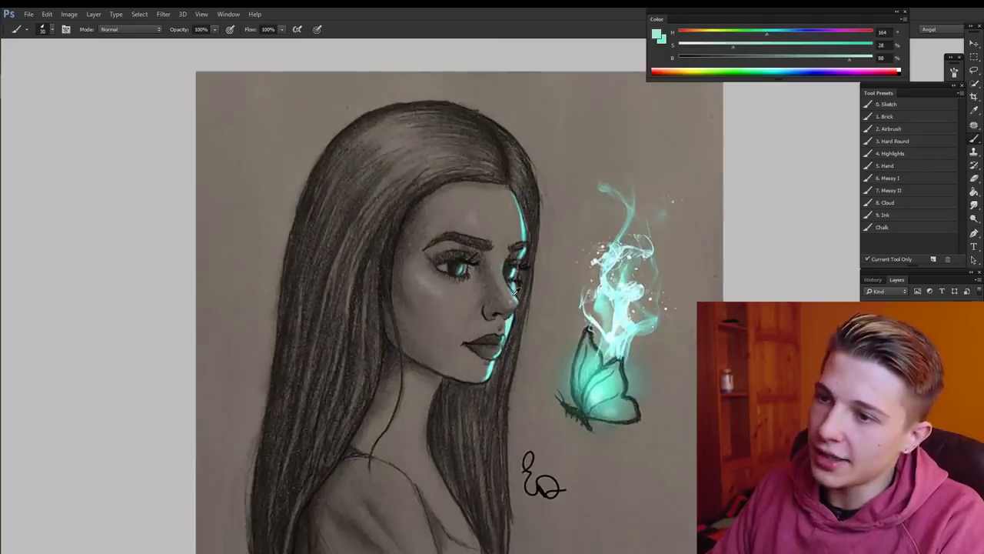
pyautogui.keyDown('alt'); pyautogui.click(509, 314); pyautogui.keyUp('alt')
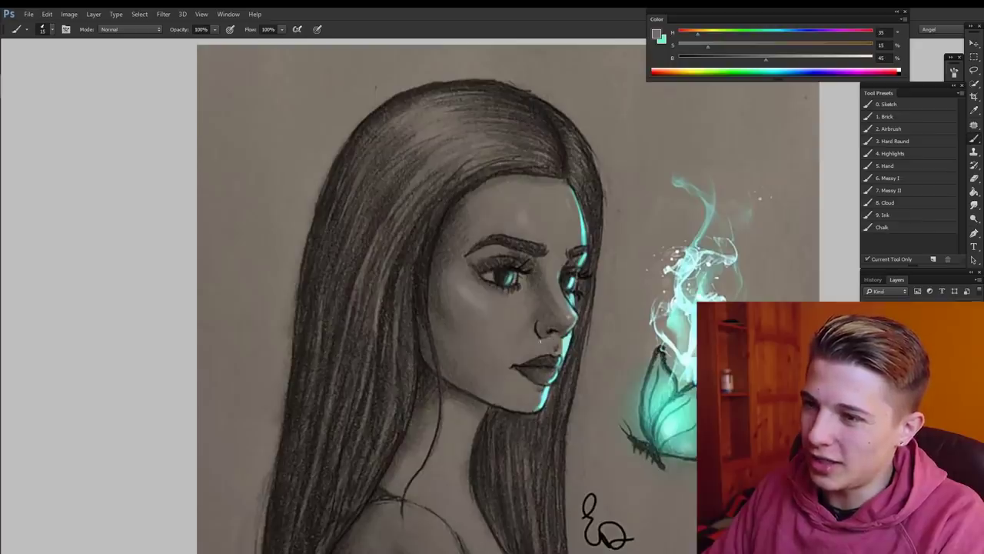
pyautogui.keyDown('alt'); pyautogui.click(536, 327); pyautogui.keyUp('alt')
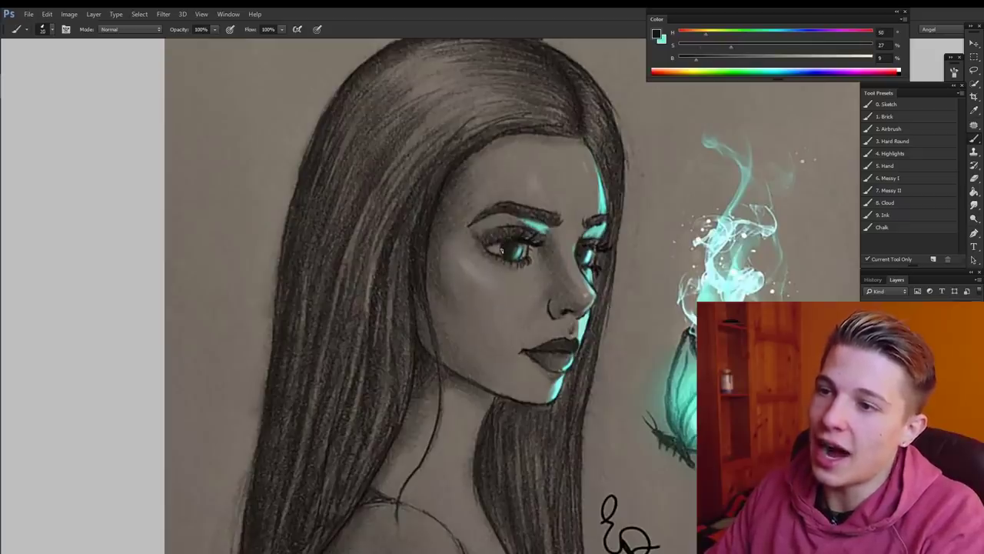
# - Sketch an eye-shape diagram on the cheek with a dark tone sampled from the eye
pyautogui.keyDown('alt'); pyautogui.click(498, 246); pyautogui.keyUp('alt')
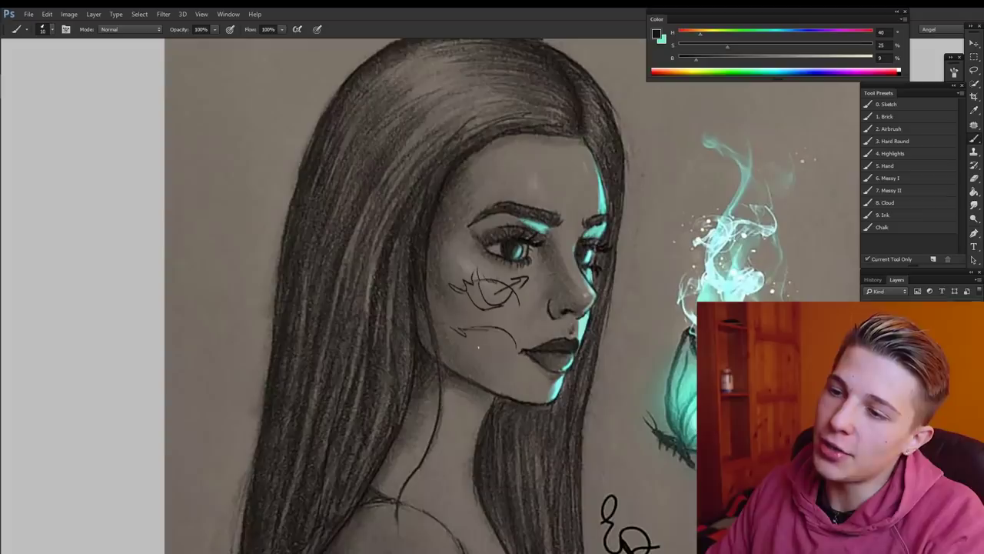
pyautogui.moveTo(480, 331); pyautogui.dragTo(504, 350)
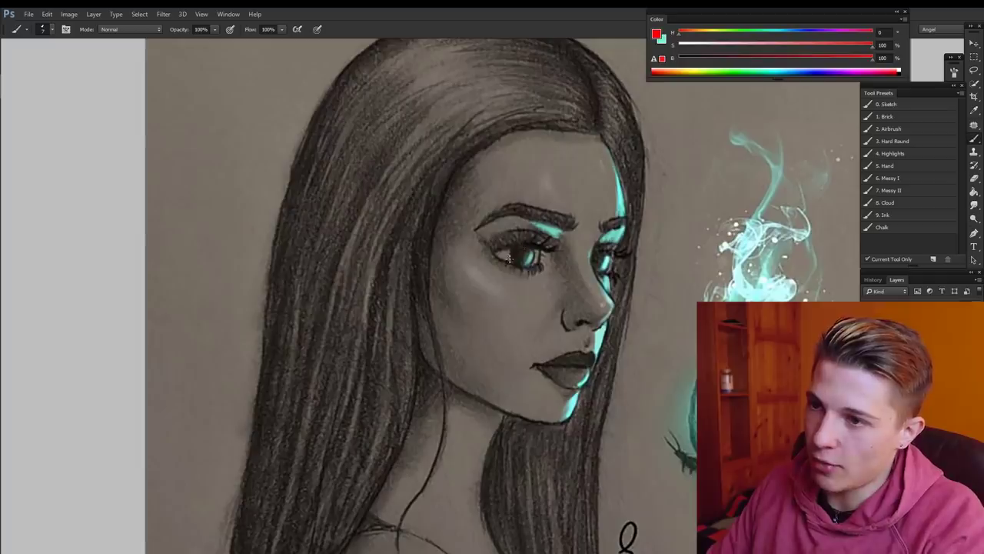
# - Refine the nearer eye with sampled dark and skin tones, and set the brush colour's brightness to 70%
pyautogui.keyDown('alt'); pyautogui.click(508, 259); pyautogui.keyUp('alt')
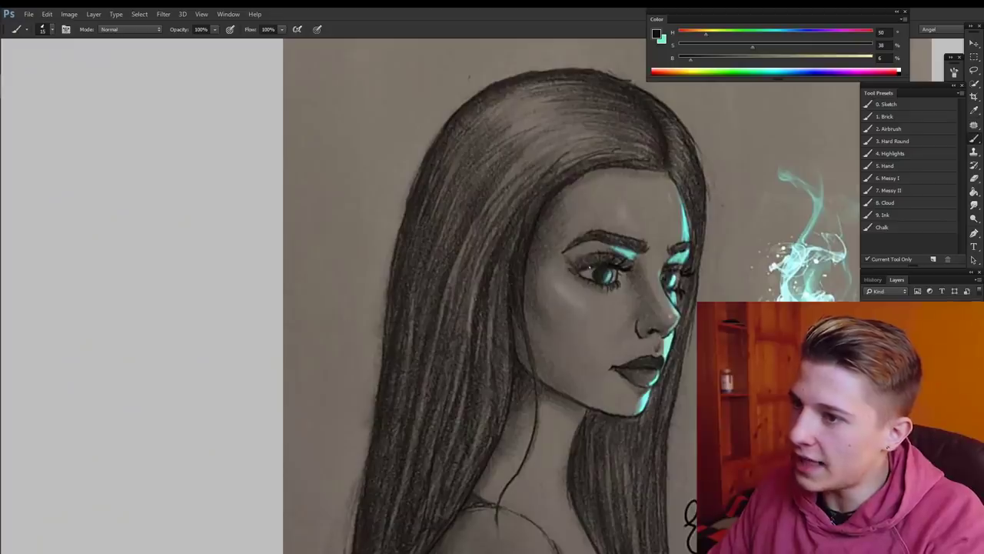
pyautogui.keyDown('alt'); pyautogui.click(569, 265); pyautogui.keyUp('alt')
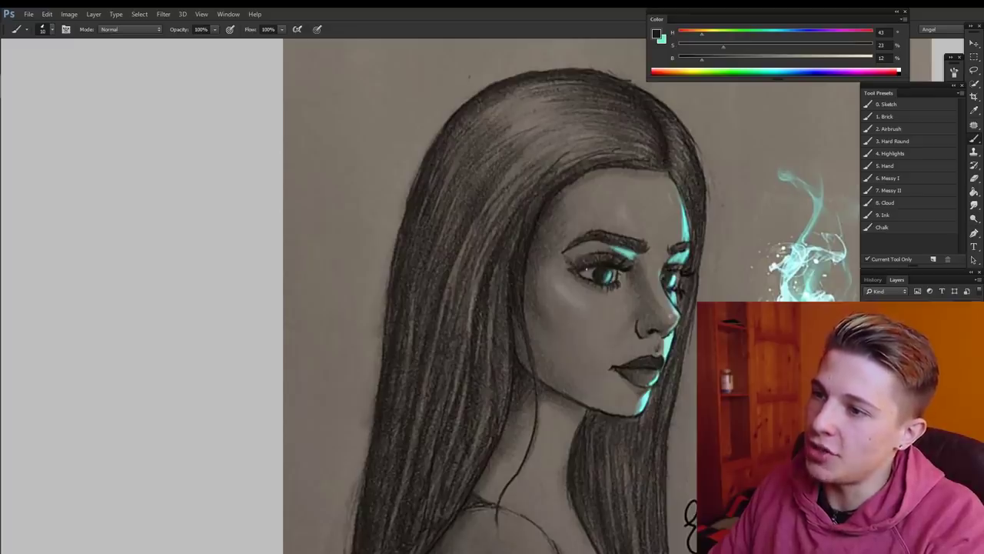
pyautogui.moveTo(575, 314); pyautogui.dragTo(511, 306)
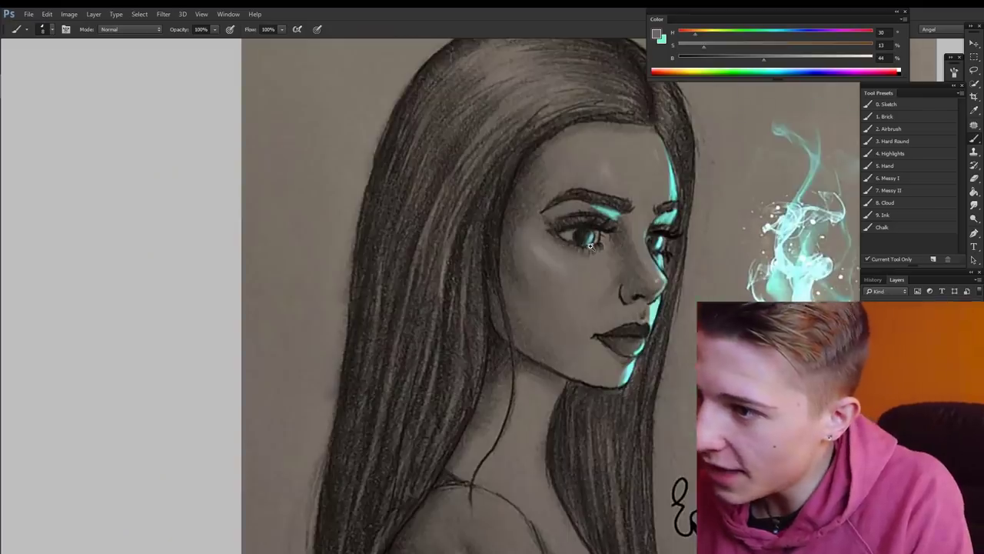
pyautogui.scroll(2, 590, 245)
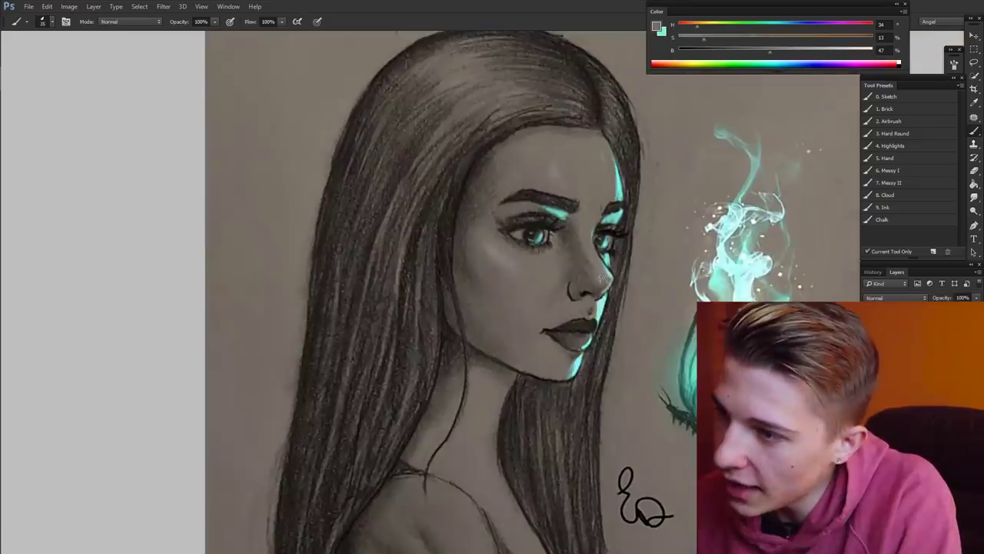
pyautogui.click(814, 50)
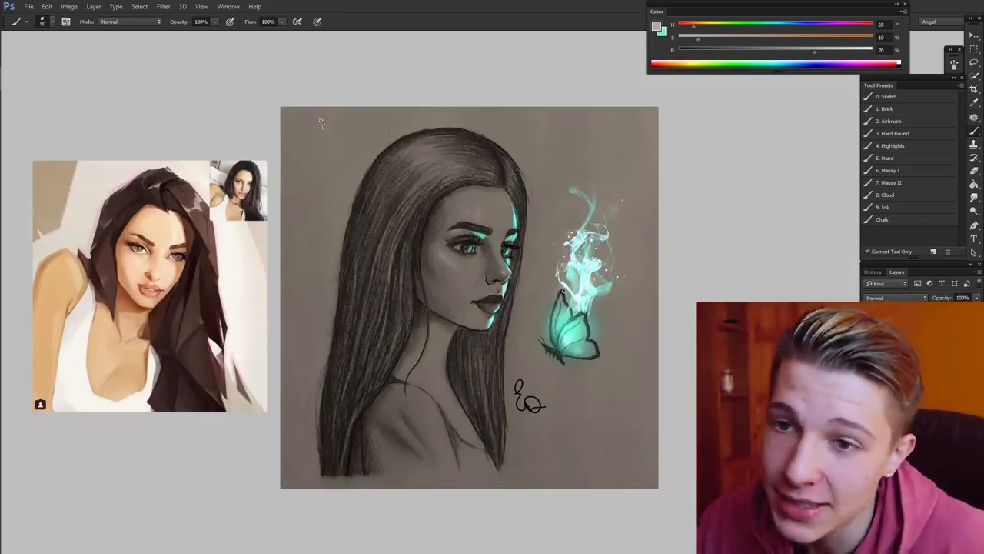
pyautogui.moveTo(162, 266); pyautogui.dragTo(164, 260)
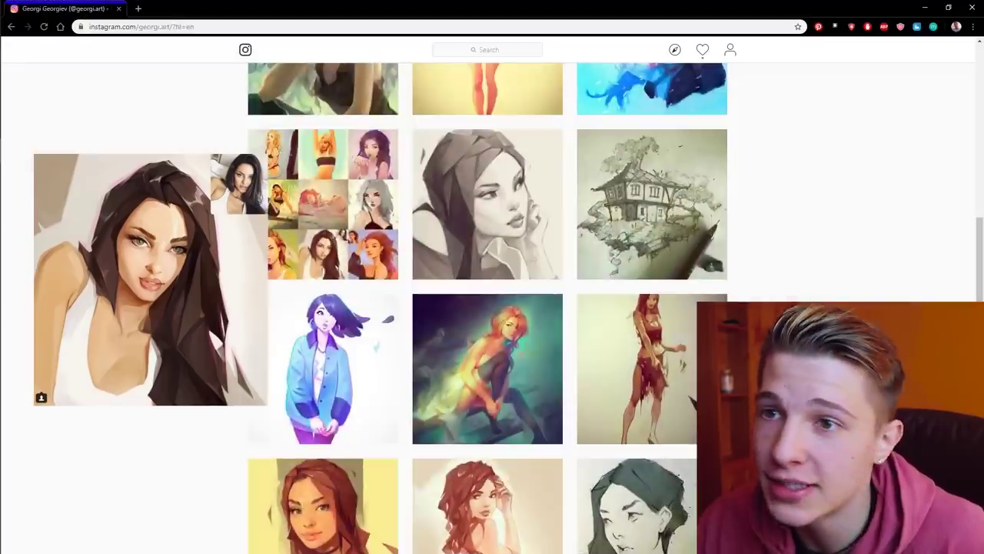
# - Darken the long hair with loosely clumped strands, extending a loose strand beside the signature and deepening the mass over the back
pyautogui.scroll(10, 380, 169)
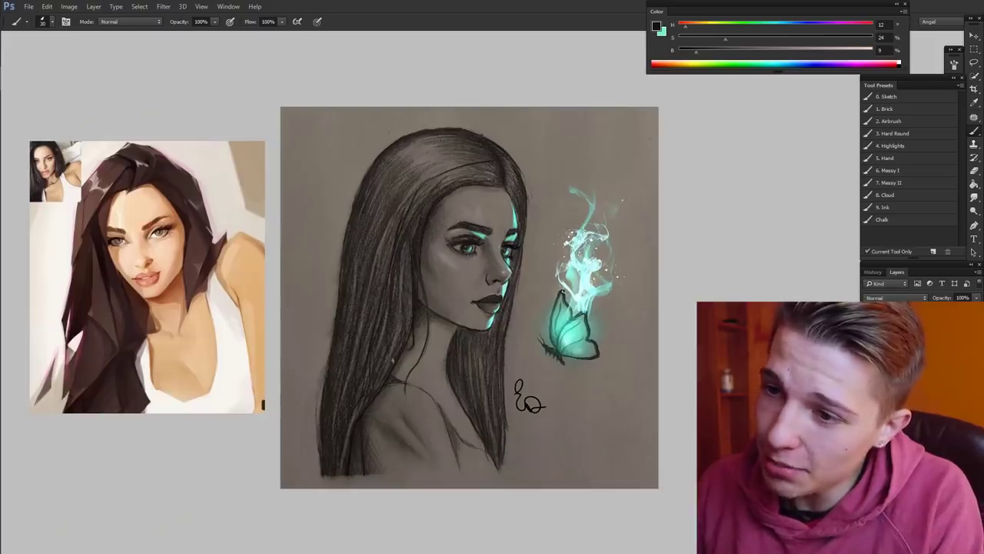
pyautogui.moveTo(395, 354); pyautogui.dragTo(375, 387)
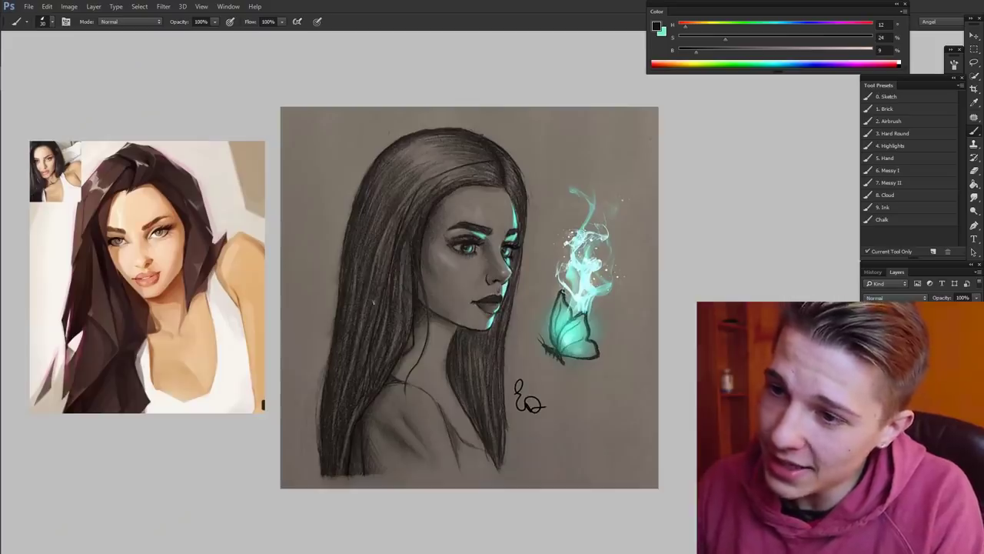
pyautogui.moveTo(381, 229); pyautogui.dragTo(370, 250)
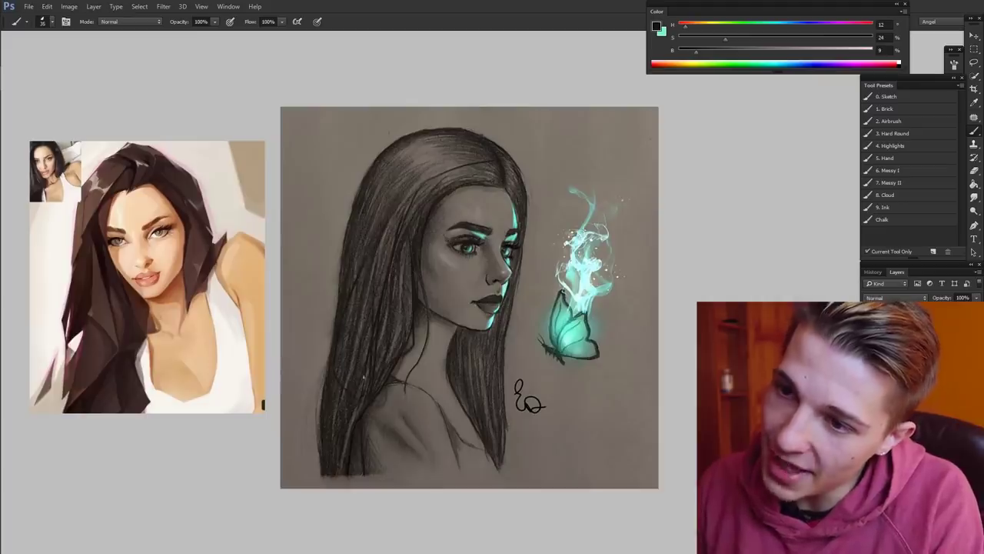
pyautogui.moveTo(517, 454); pyautogui.dragTo(504, 309)
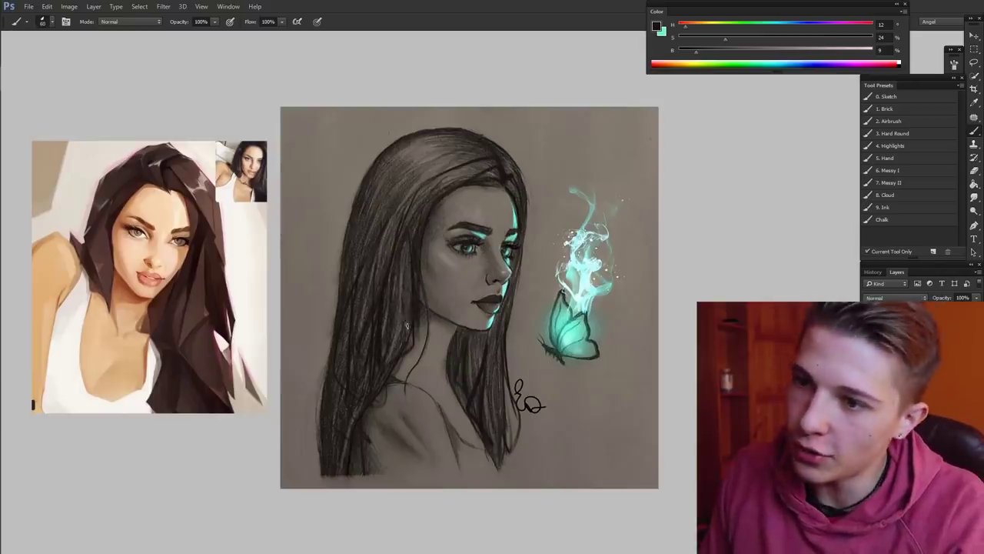
pyautogui.moveTo(348, 336); pyautogui.dragTo(344, 422)
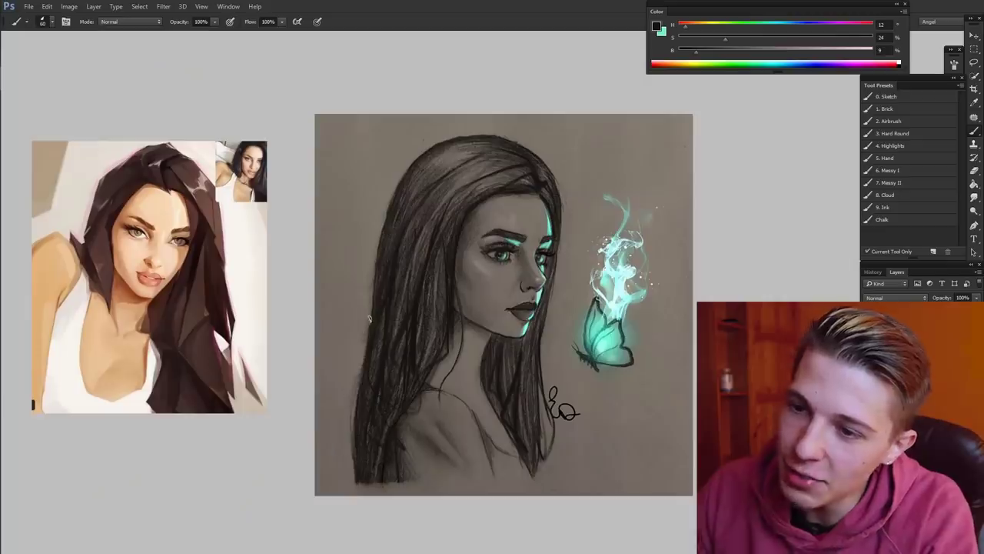
# - Add curved flyaway strands along the hair's outer edge over the back and darken the strands beside the neck
pyautogui.moveTo(369, 318)
pyautogui.mouseDown()
pyautogui.moveTo(339, 443)
pyautogui.moveTo(355, 349)
pyautogui.moveTo(373, 458)
pyautogui.mouseUp()
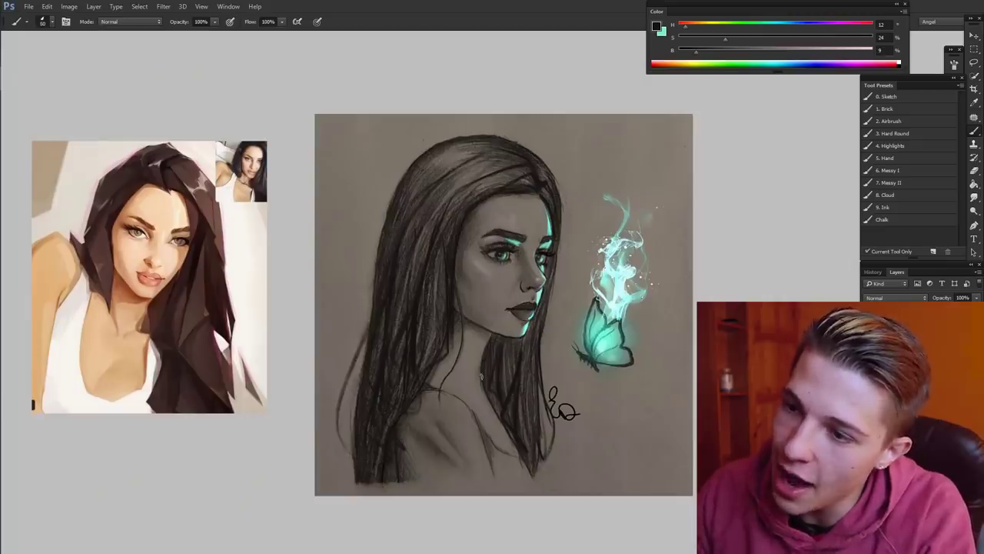
pyautogui.moveTo(366, 339); pyautogui.dragTo(343, 447)
pyautogui.moveTo(545, 306); pyautogui.dragTo(534, 380)
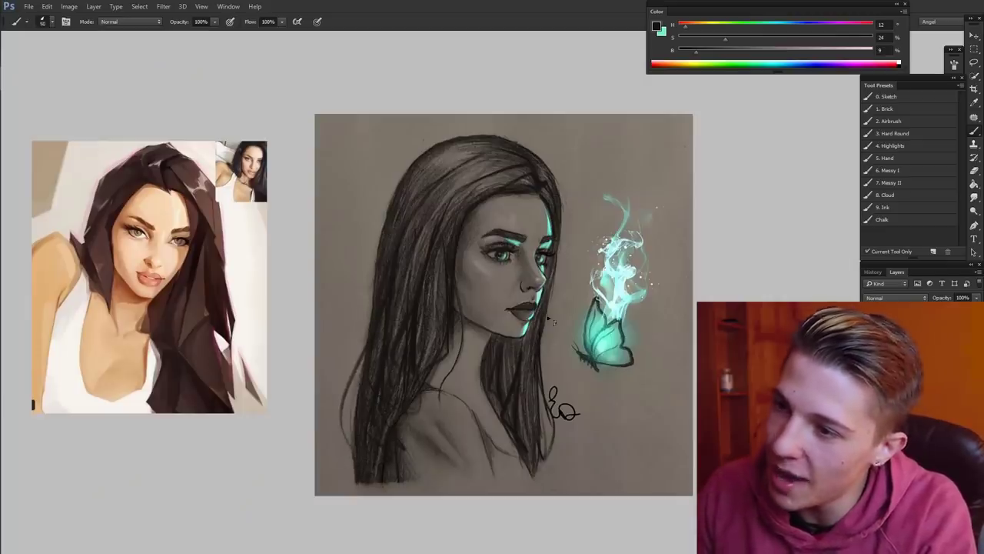
pyautogui.moveTo(538, 323); pyautogui.dragTo(501, 397)
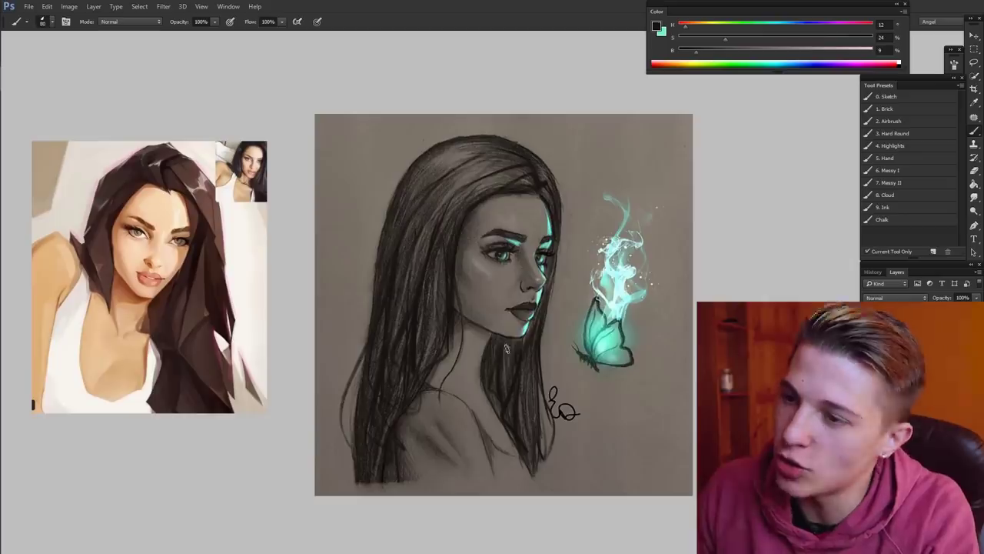
# - Paint a small turquoise hair clip at the back of the head, using a tone sampled from the eyelid light
pyautogui.scroll(-1, 549, 288)
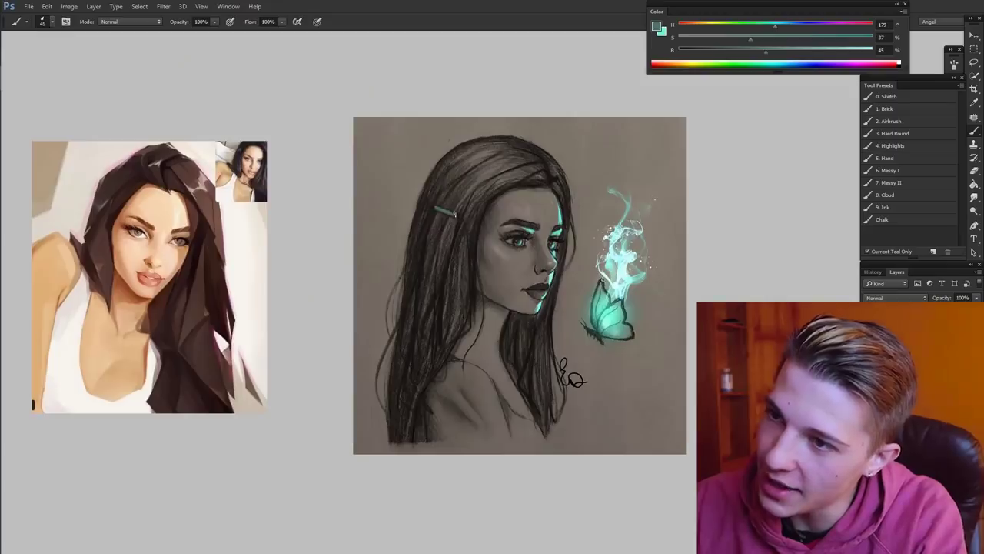
pyautogui.keyDown('alt'); pyautogui.click(529, 229); pyautogui.keyUp('alt')
pyautogui.moveTo(432, 207)
pyautogui.mouseDown()
pyautogui.moveTo(465, 218)
pyautogui.moveTo(455, 217)
pyautogui.mouseUp()
pyautogui.hotkey('ctrl', 'z')
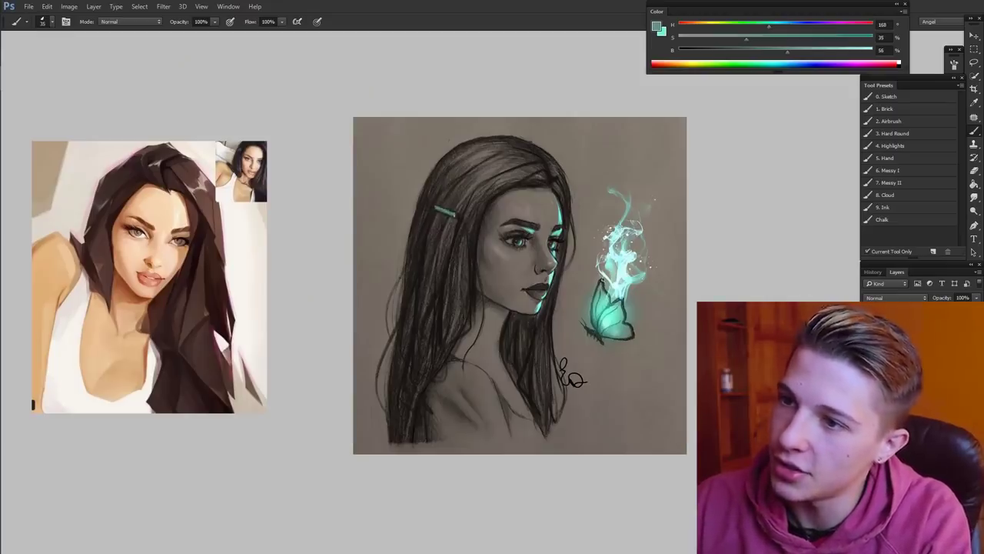
# - Paint a light grey highlight band across the crown of the hair, and erase parts of it to blend it into the strands
pyautogui.scroll(1, 543, 272)
pyautogui.moveTo(434, 135); pyautogui.dragTo(508, 165)
pyautogui.press('e')
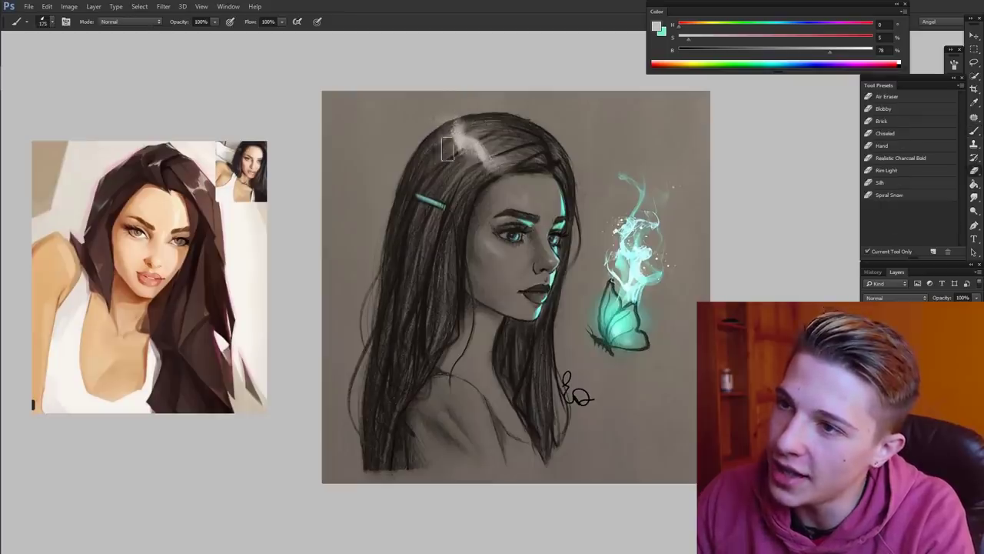
pyautogui.moveTo(455, 149); pyautogui.dragTo(503, 179)
pyautogui.press(']')
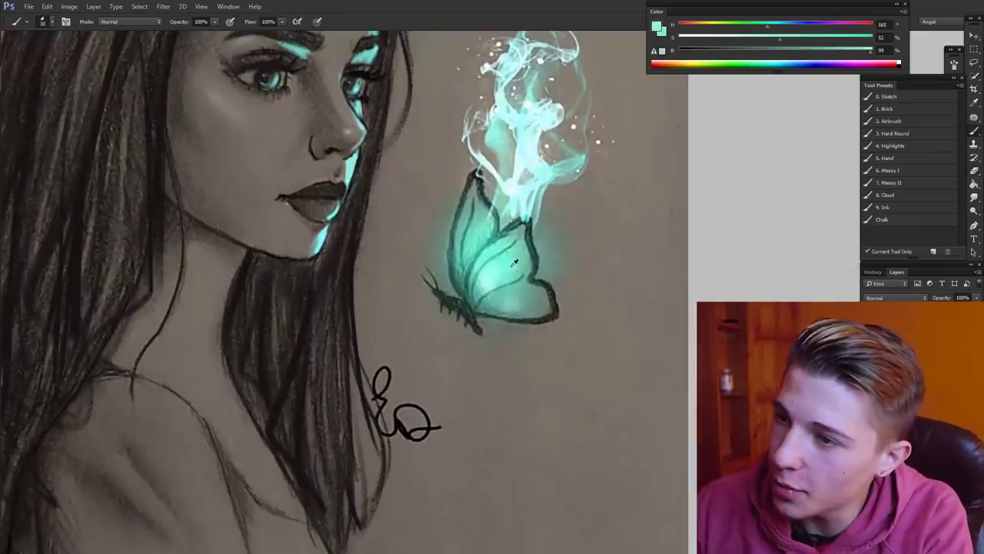
# - Fill the butterfly's lower wing with textured light turquoise at hue 165, saturation 52 and brightness 99
pyautogui.moveTo(498, 293)
pyautogui.mouseDown()
pyautogui.moveTo(532, 302)
pyautogui.moveTo(506, 308)
pyautogui.moveTo(487, 291)
pyautogui.moveTo(511, 288)
pyautogui.moveTo(543, 292)
pyautogui.mouseUp()
pyautogui.scroll(5, 488, 306)
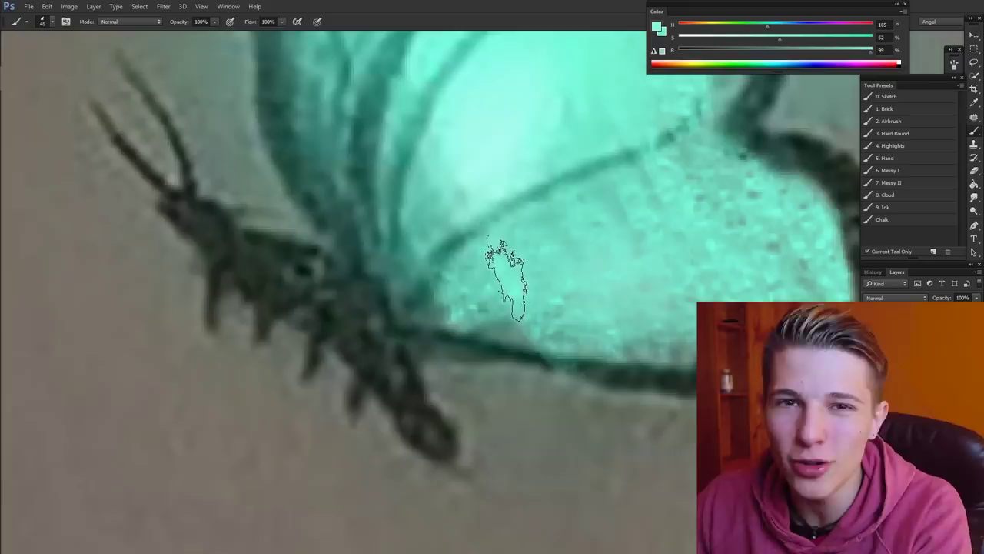
pyautogui.scroll(-3, 518, 276)
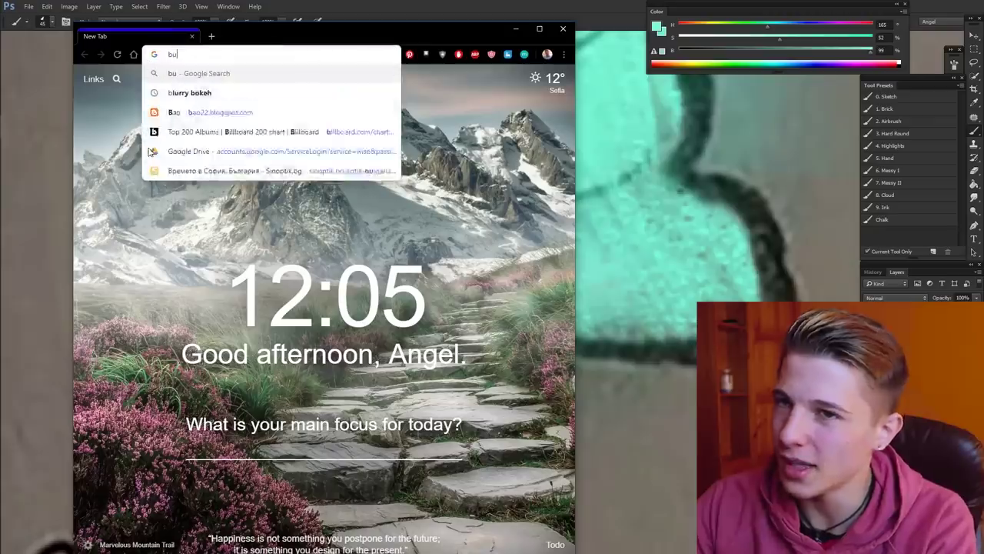
# - Search the web for butterfly images and examine the wings and body of a blue morpho photo up close
pyautogui.write('tterfly')
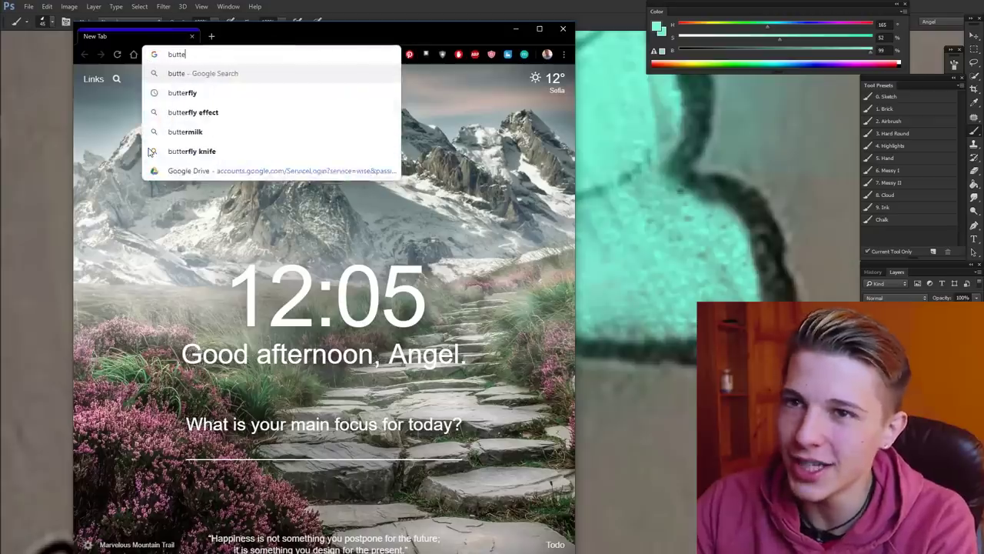
pyautogui.press('Return')
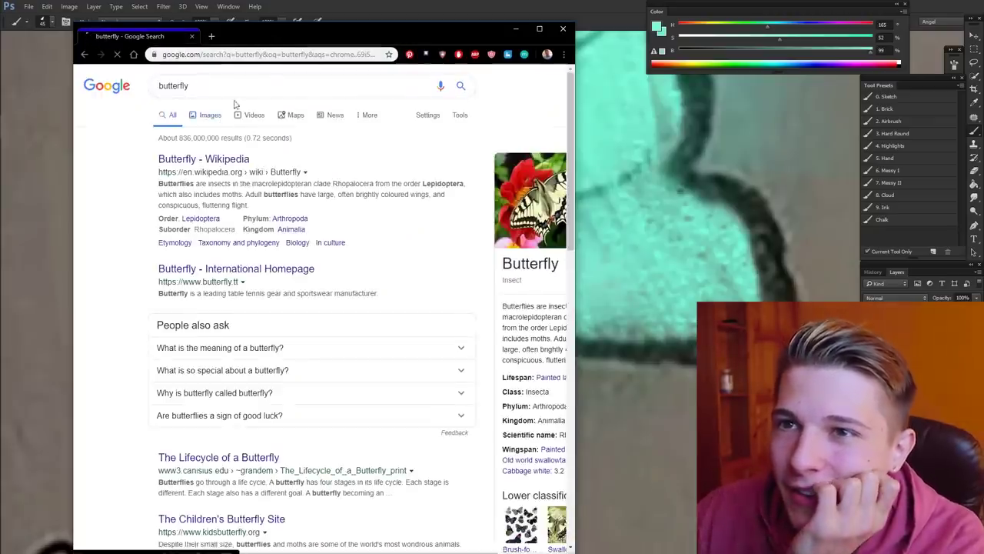
pyautogui.click(209, 115)
pyautogui.press('super+Up')
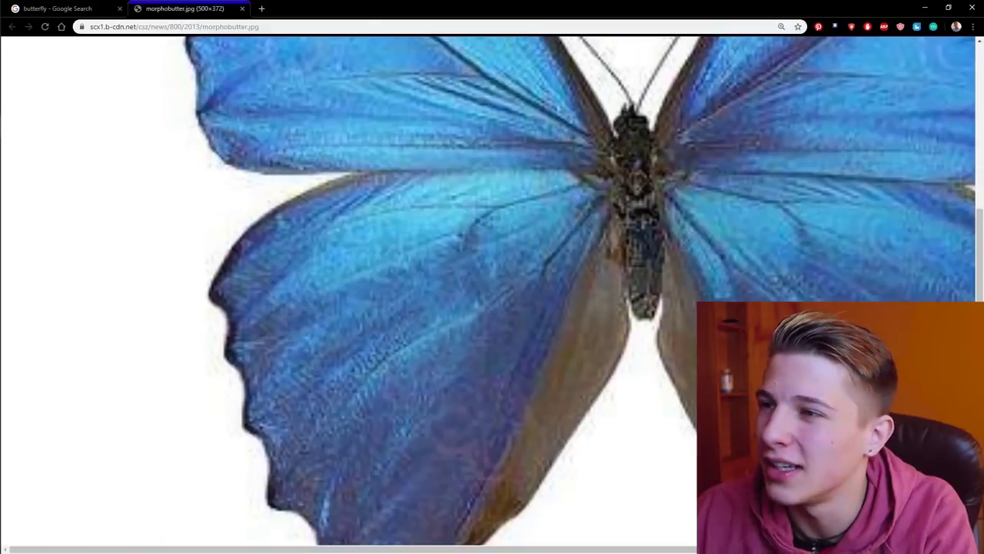
pyautogui.hotkey('ctrl', '-')
pyautogui.hotkey('ctrl', '-')
pyautogui.hotkey('ctrl', '+')
pyautogui.hotkey('ctrl', '+')
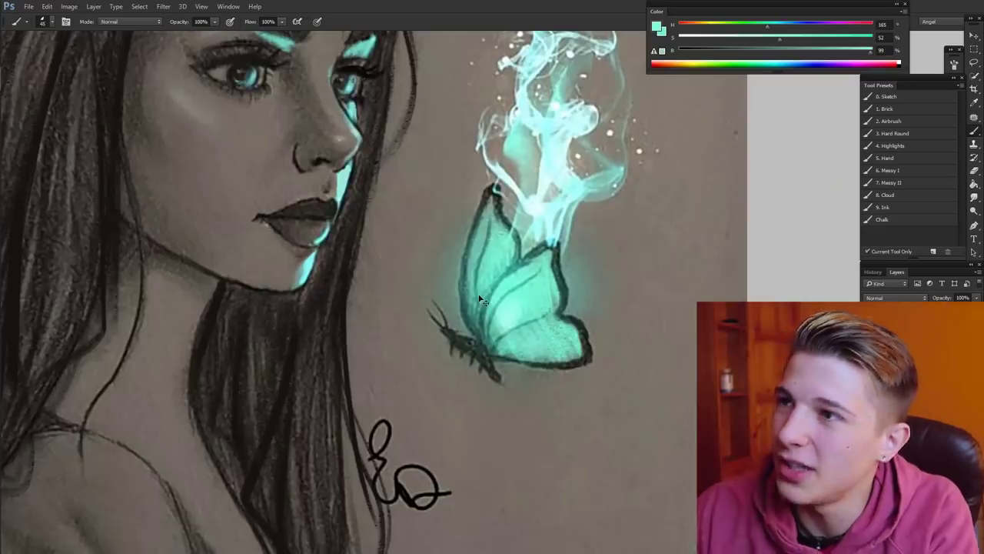
# - Try to repaint the butterfly's body as a smooth dark shape with thin antennae and light turquoise accents on the head
pyautogui.moveTo(466, 342)
pyautogui.mouseDown()
pyautogui.moveTo(483, 359)
pyautogui.moveTo(473, 350)
pyautogui.mouseUp()
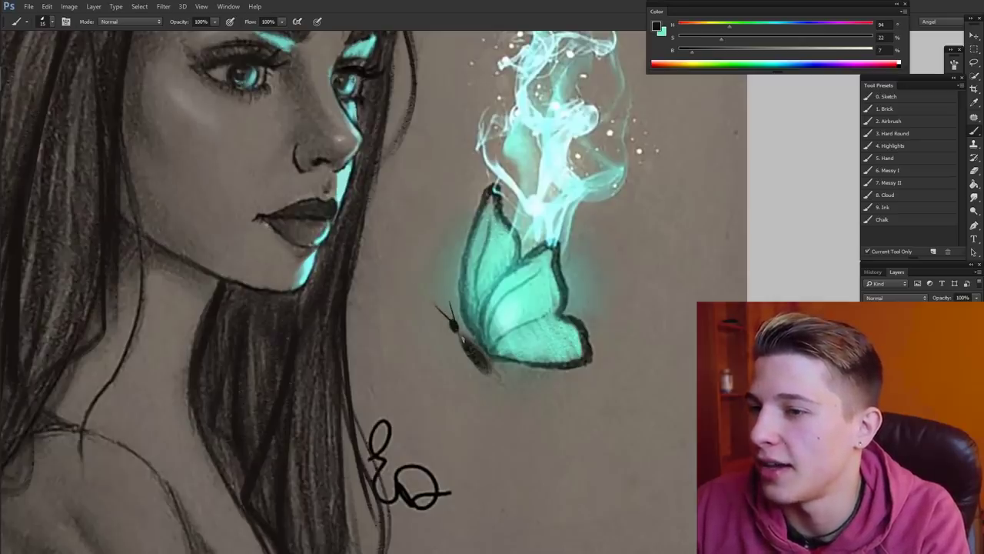
pyautogui.hotkey('ctrl', '+')
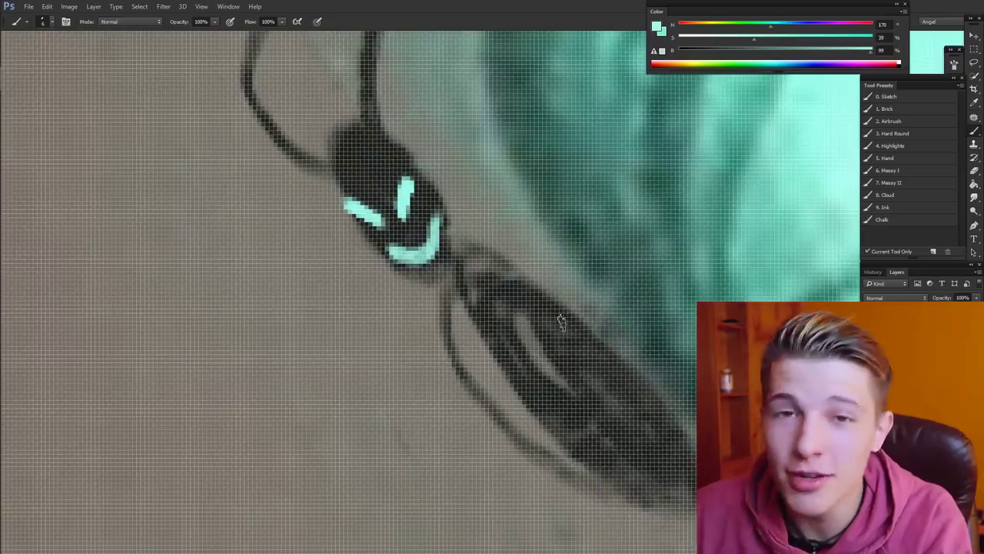
pyautogui.scroll(-2, 668, 331)
pyautogui.scroll(-1, 666, 329)
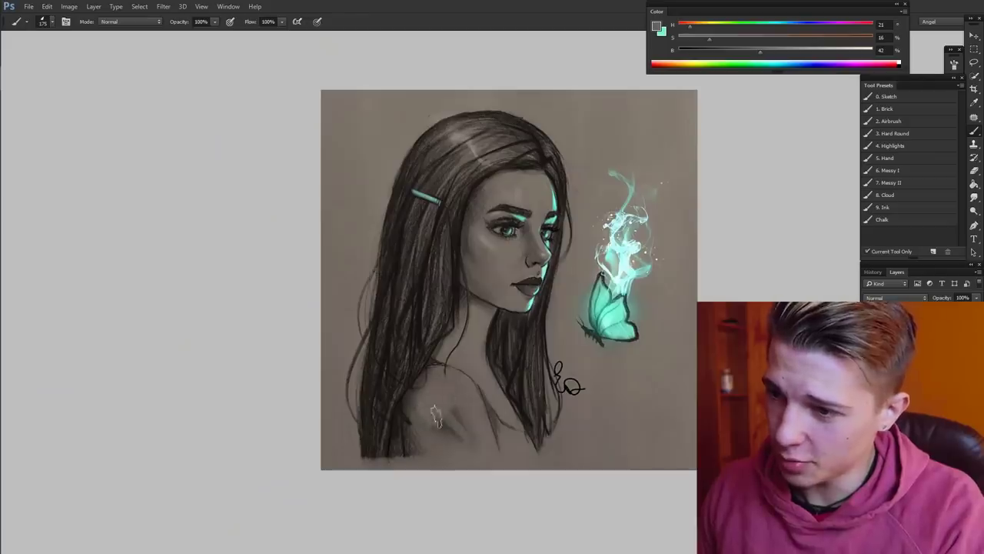
# - Shade the garment's edge below the shoulder with a sampled dark tone, and paint turquoise rim light along the shoulder and neck
pyautogui.keyDown('alt'); pyautogui.click(523, 402); pyautogui.keyUp('alt')
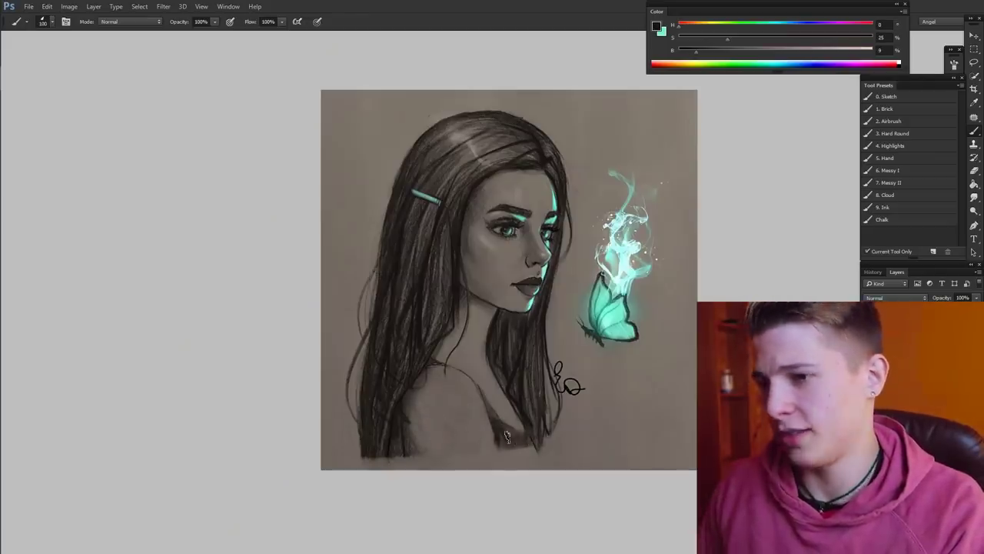
pyautogui.press('x')
pyautogui.moveTo(471, 383); pyautogui.dragTo(489, 432)
pyautogui.moveTo(452, 370); pyautogui.dragTo(481, 408)
pyautogui.press('[')
pyautogui.press('[')
pyautogui.press('[')
pyautogui.press('[')
pyautogui.press('[')
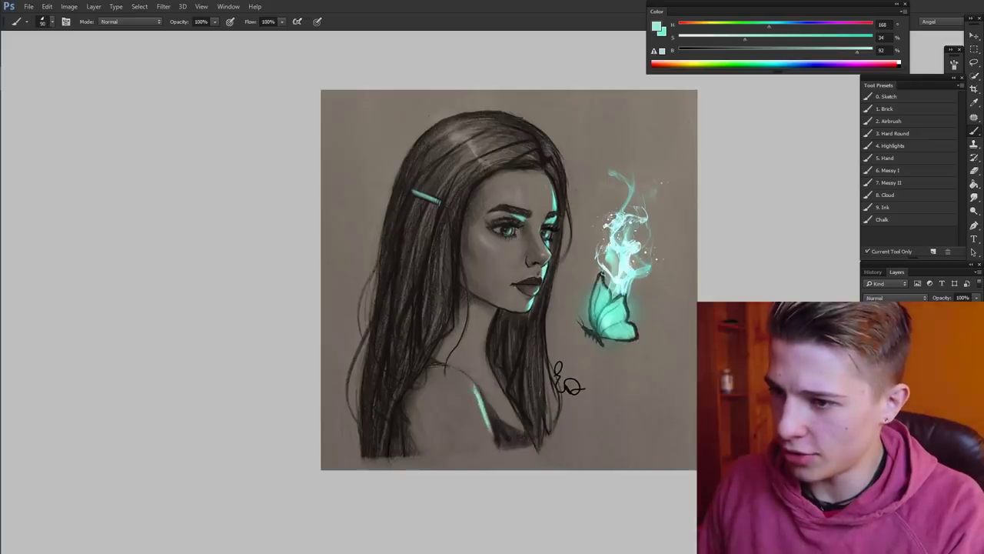
pyautogui.moveTo(496, 309); pyautogui.dragTo(483, 344)
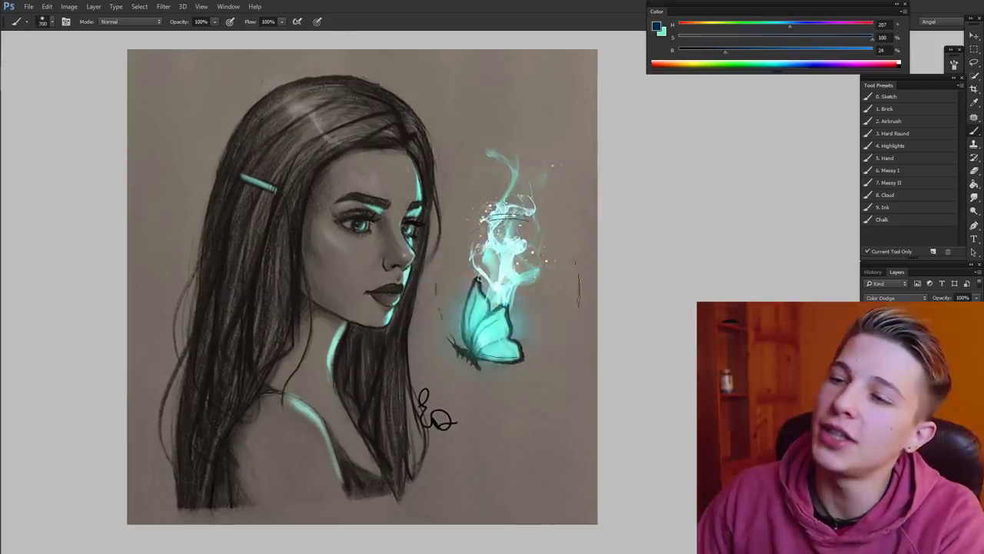
# - Brush a soft glow around the butterfly, smoke and rim lights in Color Dodge mode, using hue 207, saturation 100 and brightness 24
pyautogui.press('[')
pyautogui.press('[')
pyautogui.press('[')
pyautogui.press('[')
pyautogui.press('[')
pyautogui.press('[')
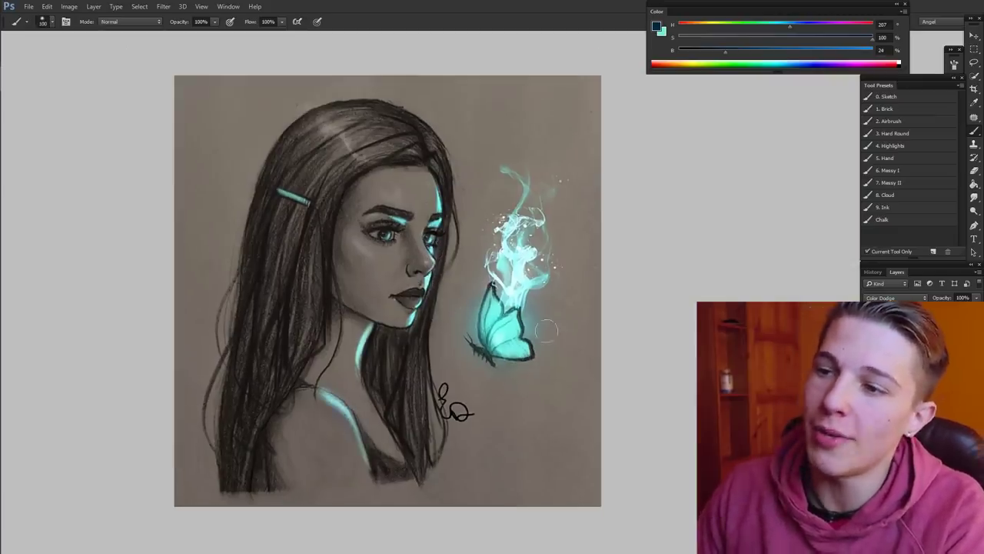
pyautogui.press(']')
pyautogui.press(']')
pyautogui.press(']')
pyautogui.press(']')
pyautogui.press(']')
pyautogui.press('[')
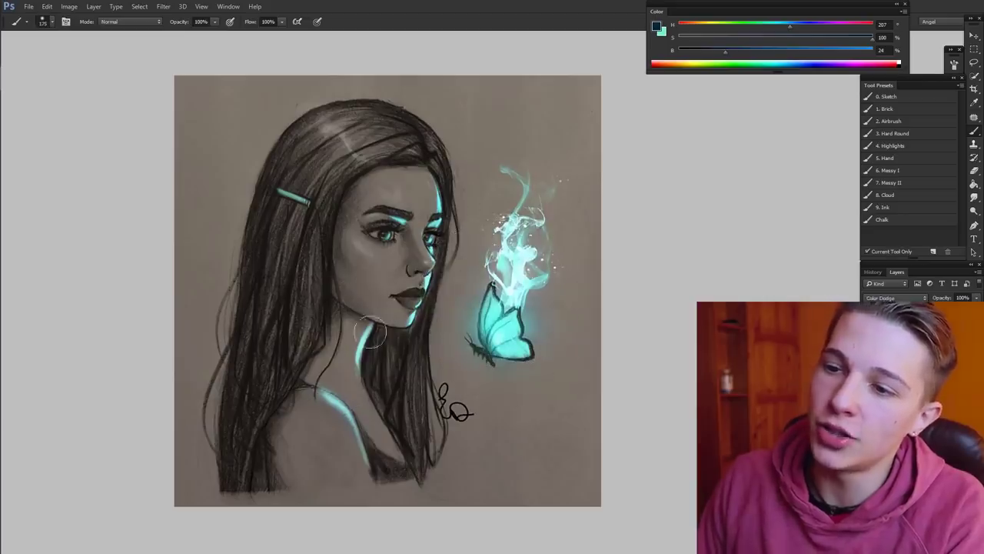
# - Add a Selective Color adjustment and shift the cyans toward blue with more cyan, more magenta and less yellow
pyautogui.scroll(2, 553, 339)
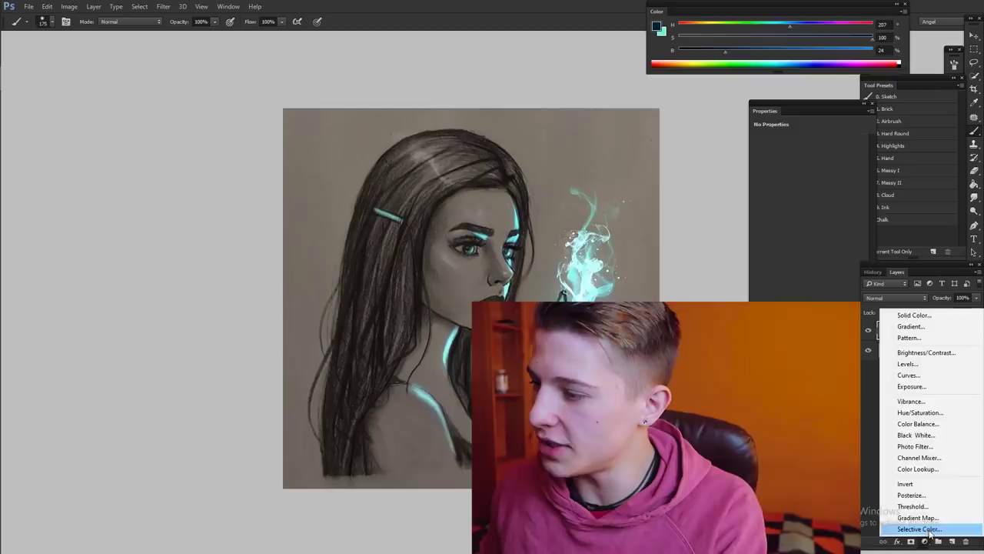
pyautogui.click(929, 530)
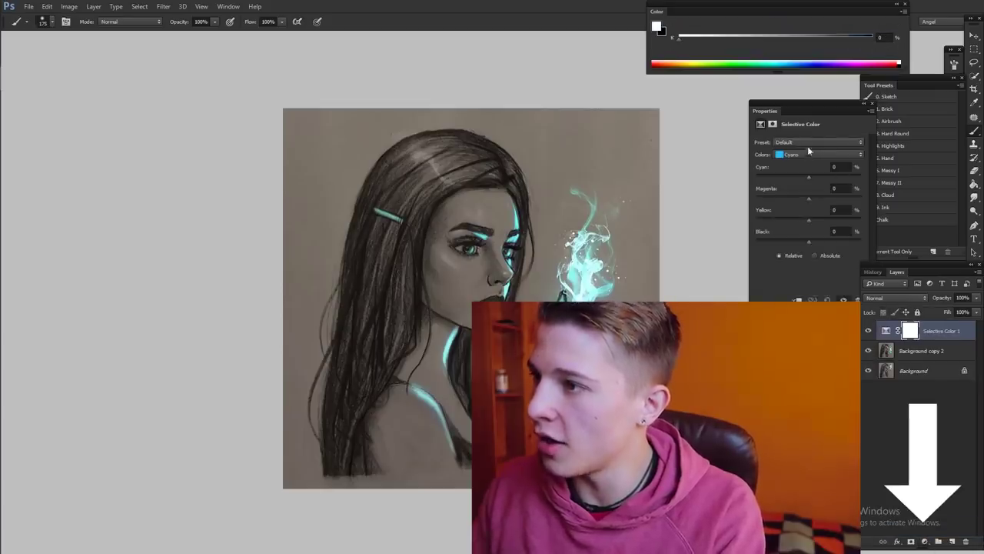
pyautogui.moveTo(809, 199); pyautogui.dragTo(831, 197)
pyautogui.moveTo(809, 220); pyautogui.dragTo(787, 217)
pyautogui.moveTo(808, 177); pyautogui.dragTo(858, 171)
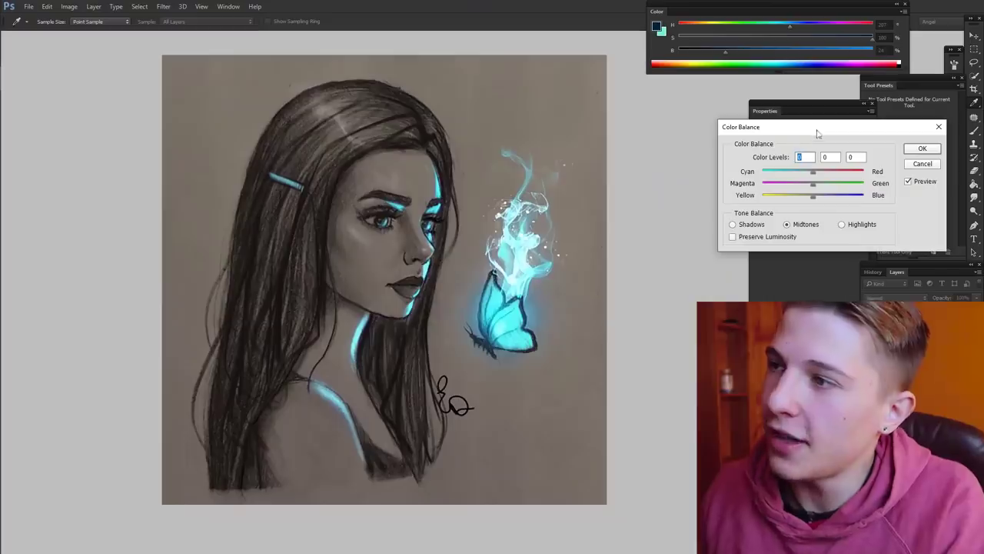
# - Apply a Color Balance to the midtones with levels +4, -2 and +6
pyautogui.moveTo(818, 195); pyautogui.dragTo(816, 175)
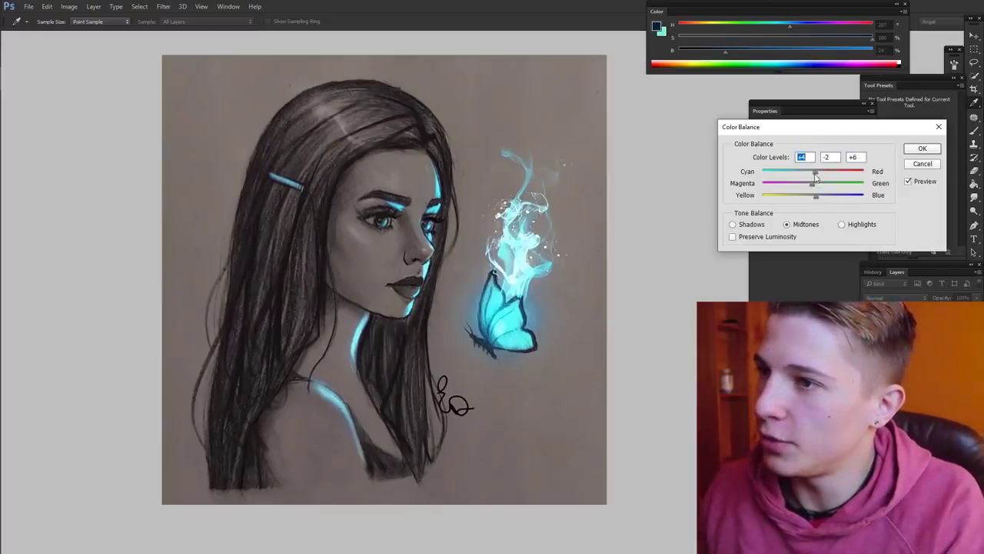
pyautogui.press('Return')
# - Paint over the signature with the Highlights brush in a sampled background tone, and restore the adjacent hair strands with a sampled dark
pyautogui.press('b')
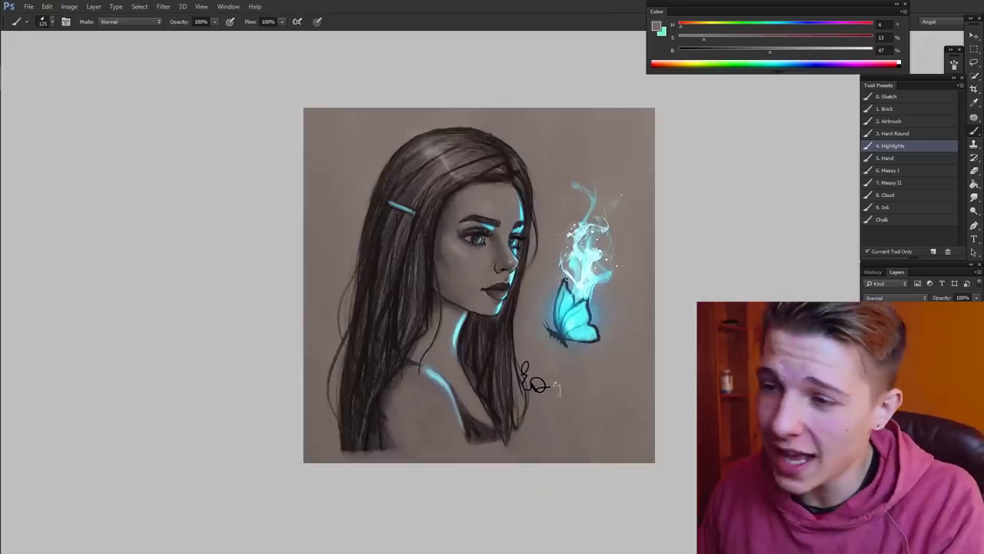
pyautogui.scroll(2, 557, 390)
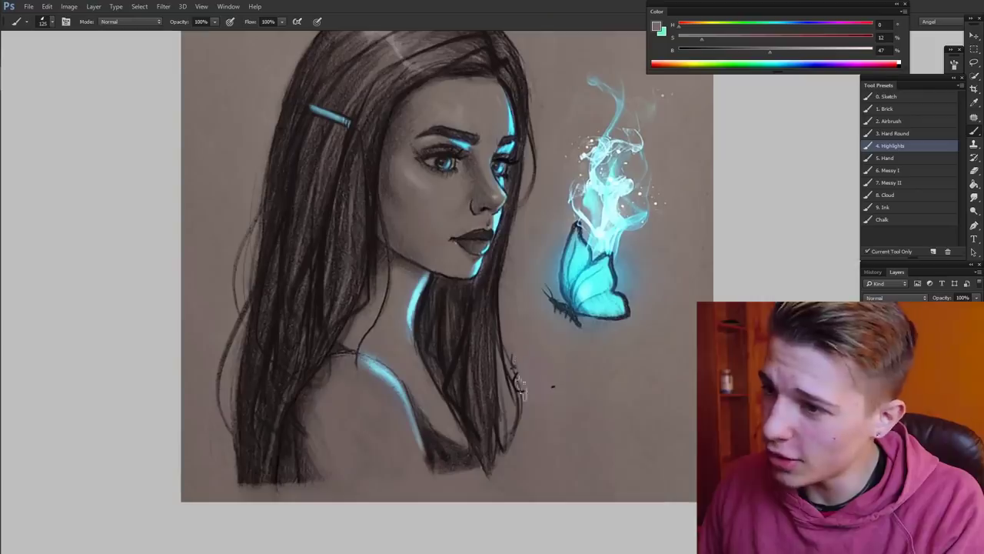
pyautogui.scroll(-1, 731, 292)
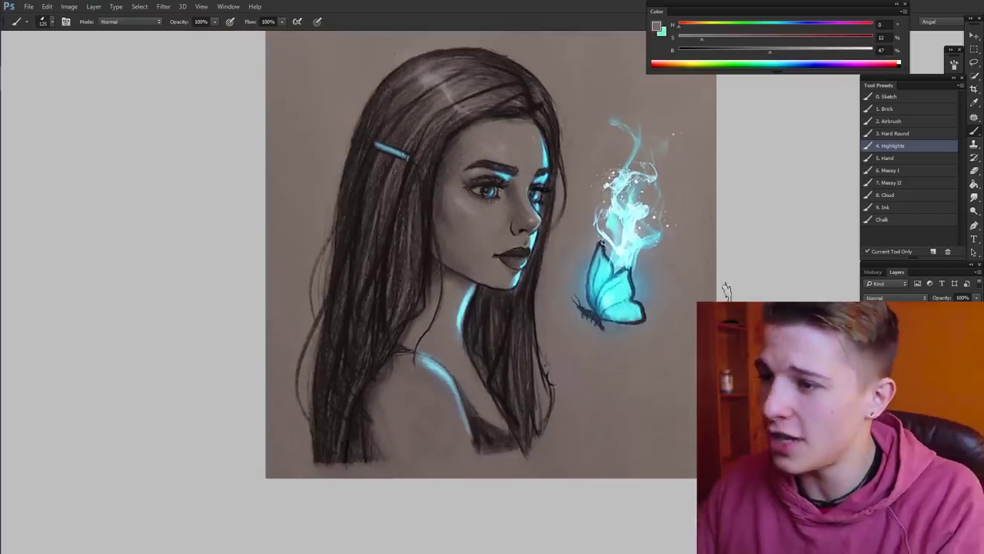
pyautogui.keyDown('alt'); pyautogui.click(549, 349); pyautogui.keyUp('alt')
pyautogui.scroll(-1, 552, 352)
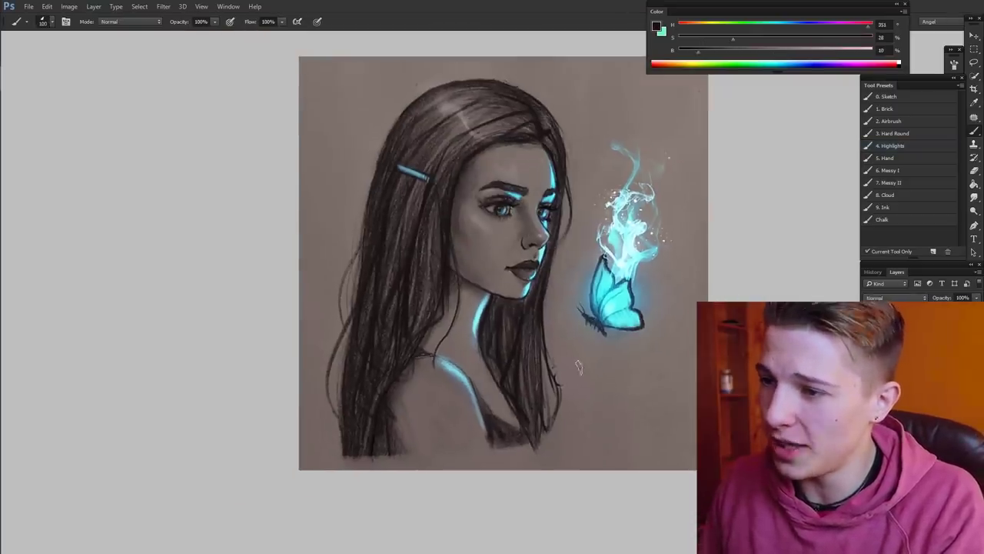
pyautogui.moveTo(580, 347); pyautogui.dragTo(602, 391)
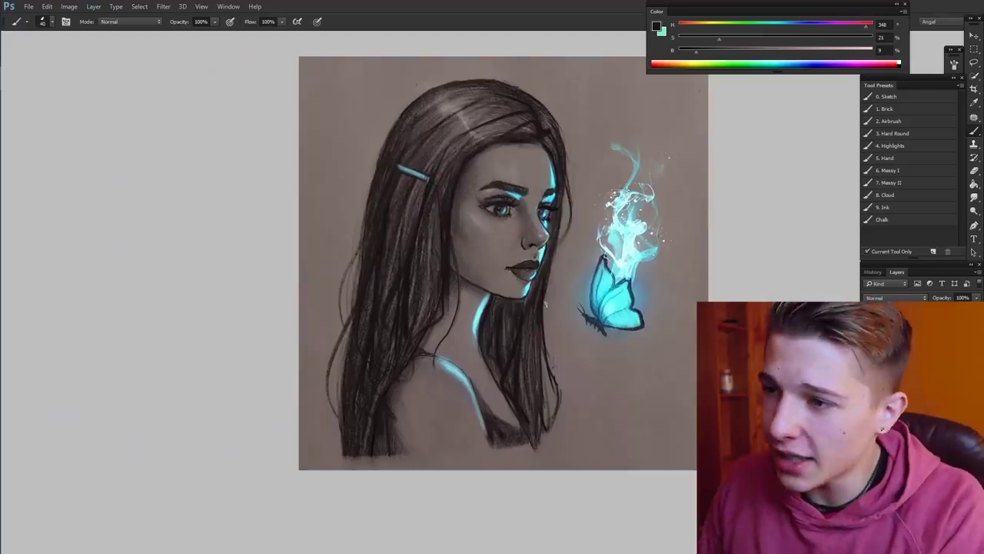
# - Sign the drawing with the artist's handwritten first name in a dark tone below the butterfly
pyautogui.moveTo(580, 375)
pyautogui.mouseDown()
pyautogui.moveTo(576, 390)
pyautogui.moveTo(611, 384)
pyautogui.moveTo(618, 412)
pyautogui.mouseUp()
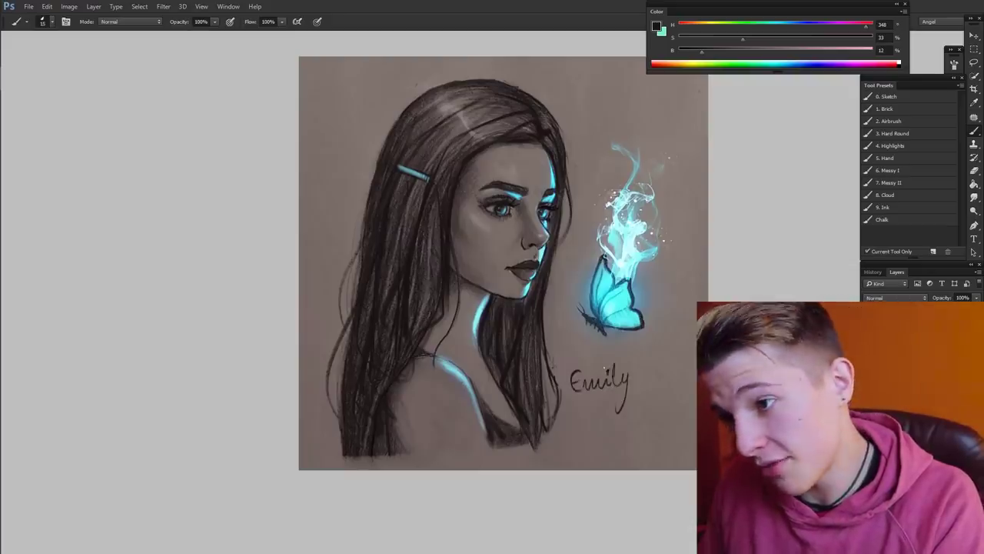
pyautogui.moveTo(608, 376); pyautogui.dragTo(606, 372)
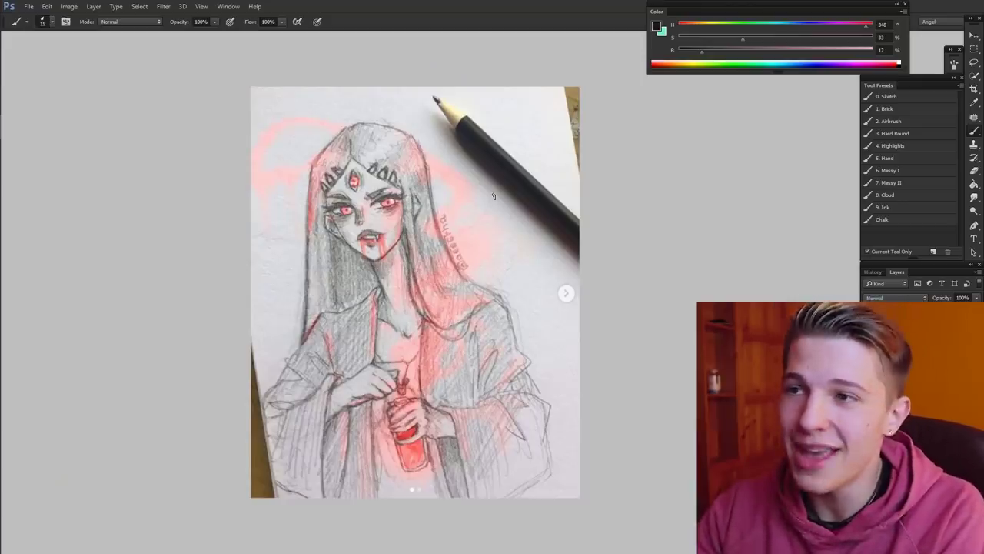
# - Apply Levels to the vampire drawing, lowering the white output level to 179 and raising the black input level
pyautogui.hotkey('ctrl', 'l')
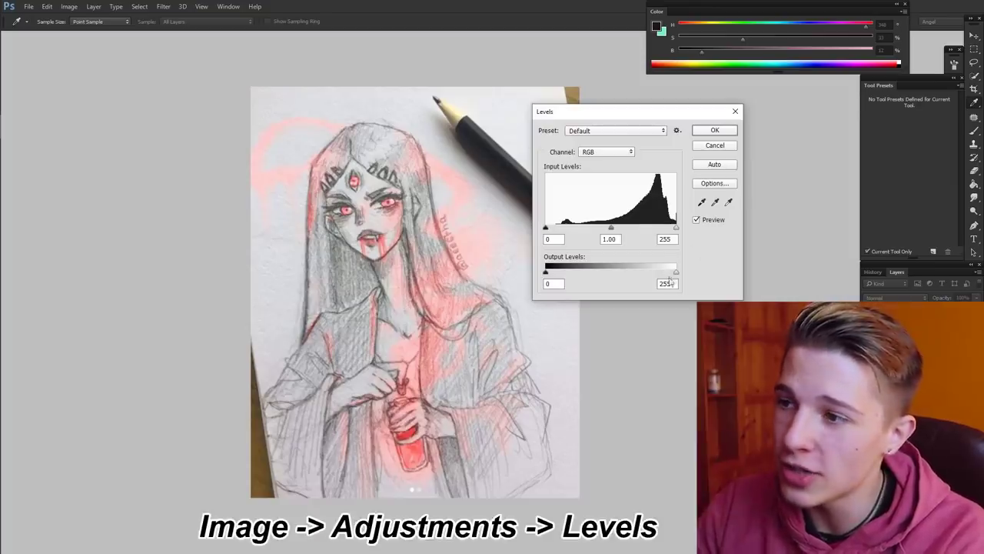
pyautogui.moveTo(675, 274); pyautogui.dragTo(637, 273)
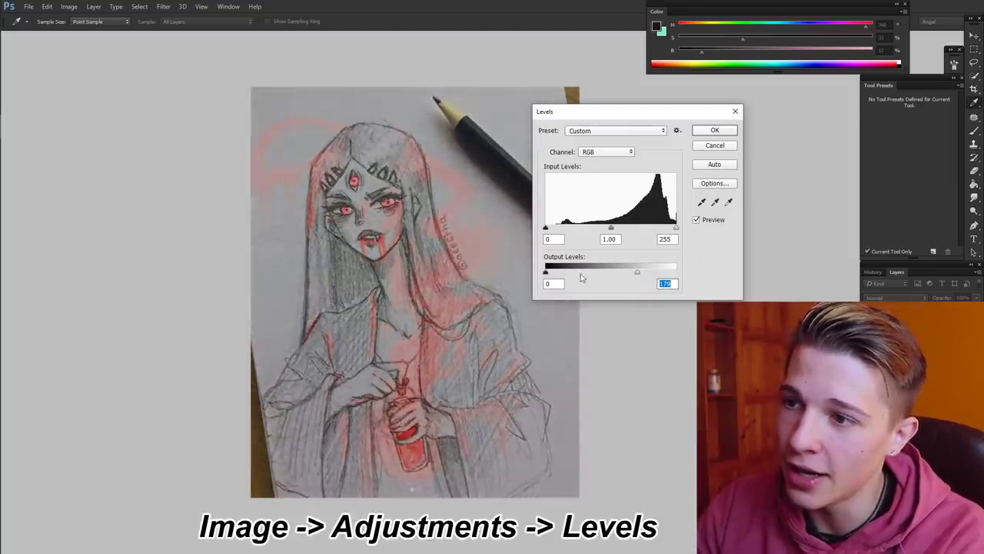
pyautogui.moveTo(546, 229); pyautogui.dragTo(563, 230)
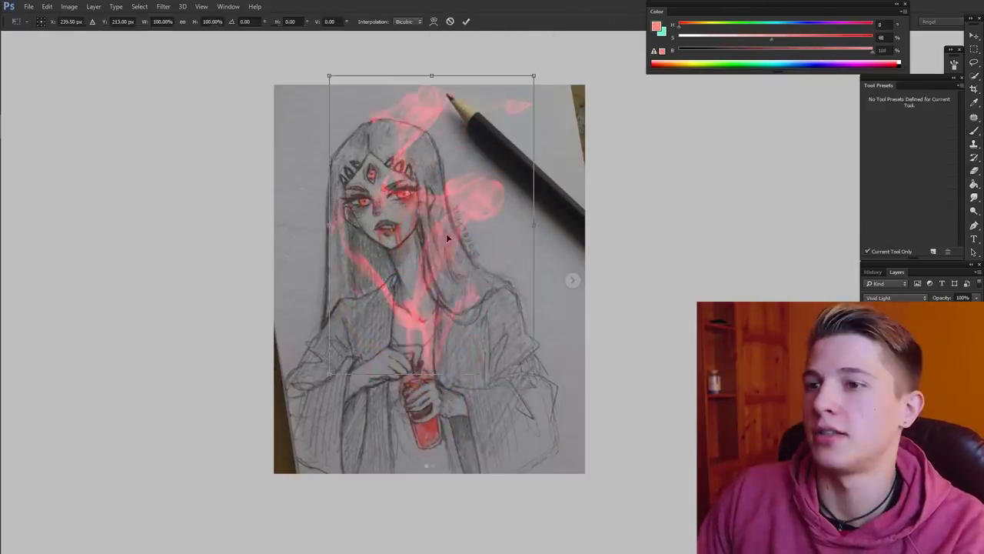
# - Warp the red smoke layer around the figure, and push its shape further with Liquify at brush size 330 and pressure 52
pyautogui.rightClick(446, 232)
pyautogui.click(492, 318)
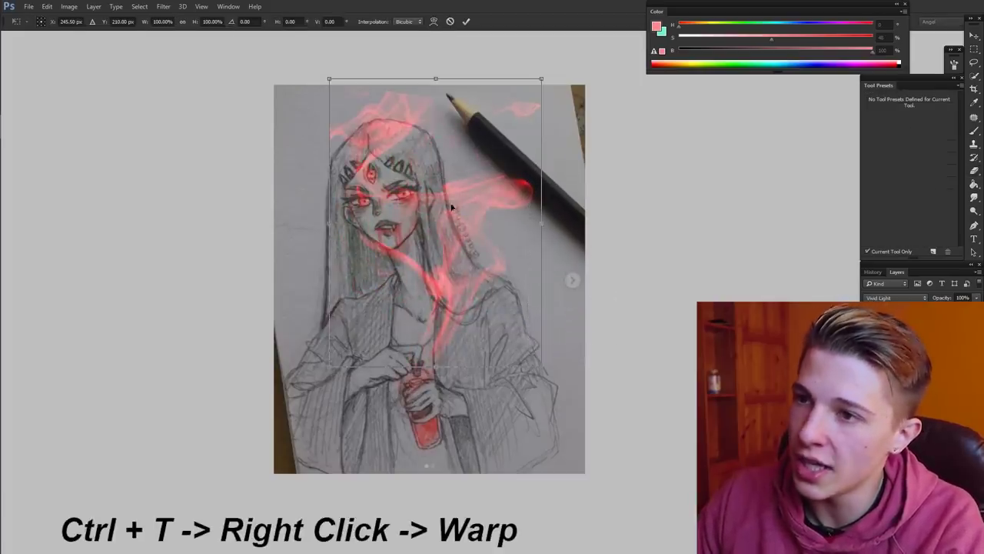
pyautogui.rightClick(452, 207)
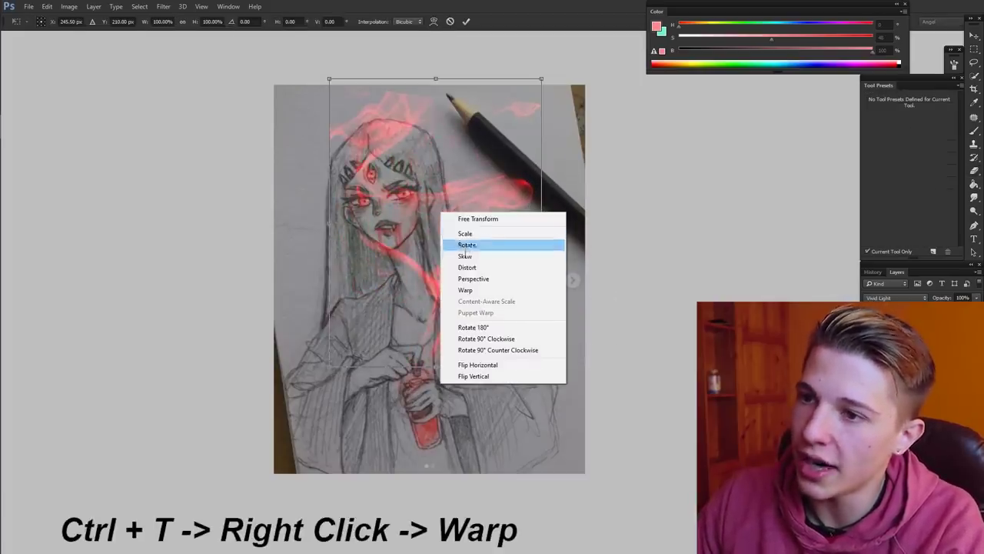
pyautogui.click(480, 292)
pyautogui.moveTo(350, 226)
pyautogui.mouseDown()
pyautogui.moveTo(369, 169)
pyautogui.moveTo(384, 230)
pyautogui.mouseUp()
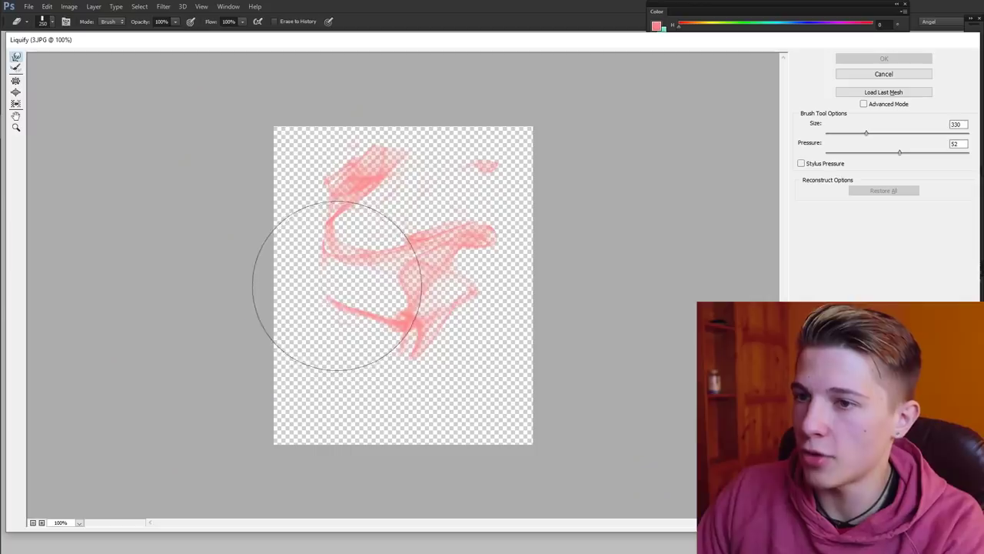
pyautogui.moveTo(337, 285)
pyautogui.mouseDown()
pyautogui.moveTo(402, 246)
pyautogui.moveTo(347, 176)
pyautogui.mouseUp()
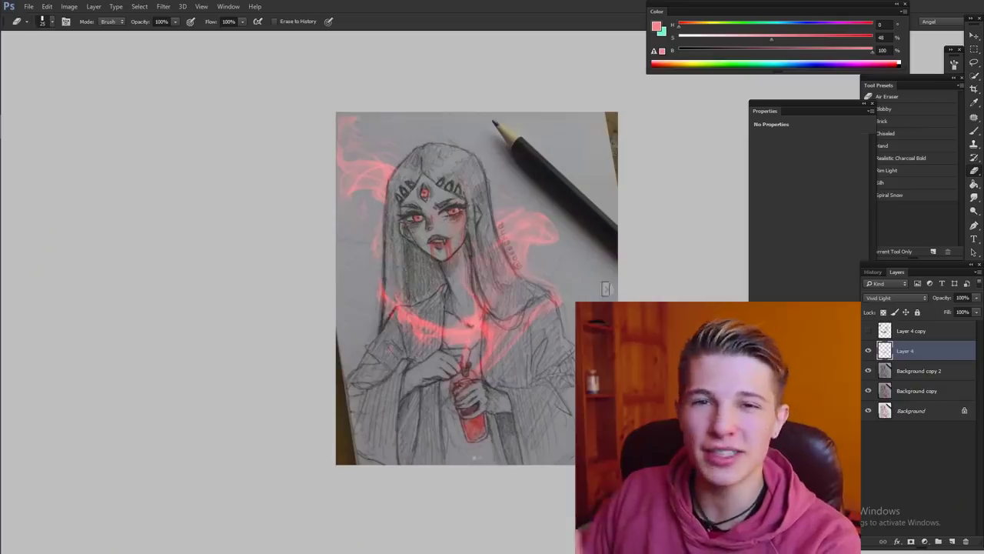
# - Copy the entire smoke layer, paste it as a new layer and set that layer's blending mode to Color Dodge
pyautogui.hotkey('ctrl', 'a')
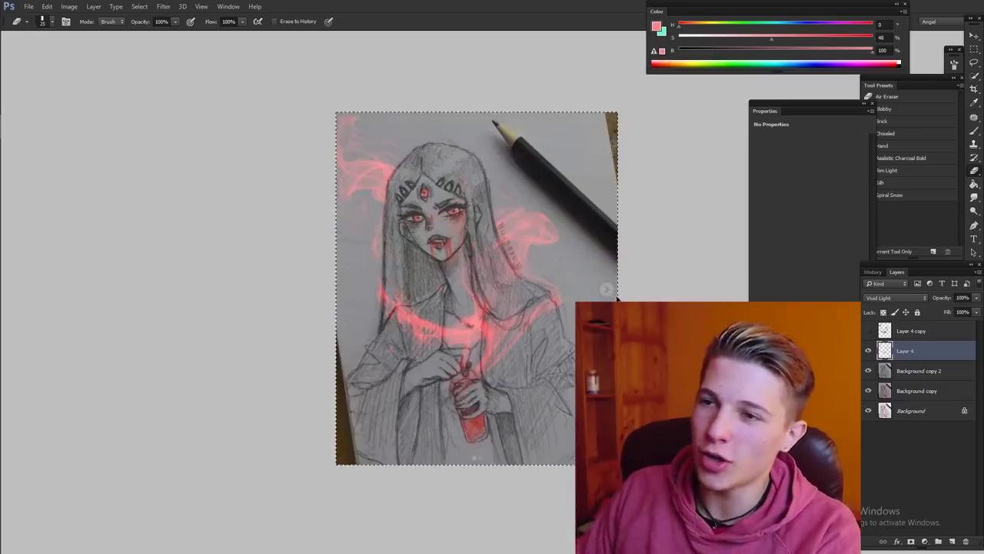
pyautogui.hotkey('ctrl', 'shift', 'c')
pyautogui.hotkey('ctrl', 'v')
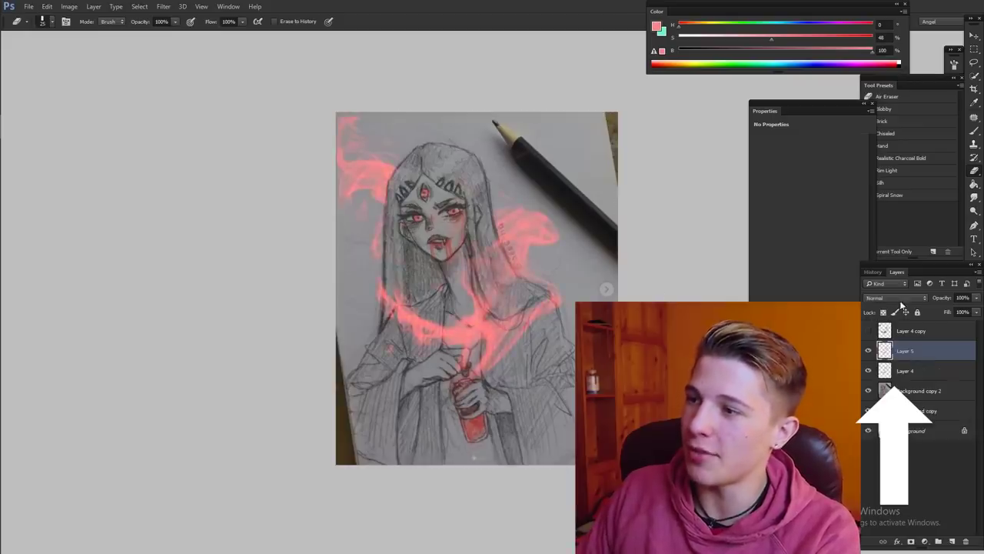
pyautogui.click(900, 302)
pyautogui.click(892, 381)
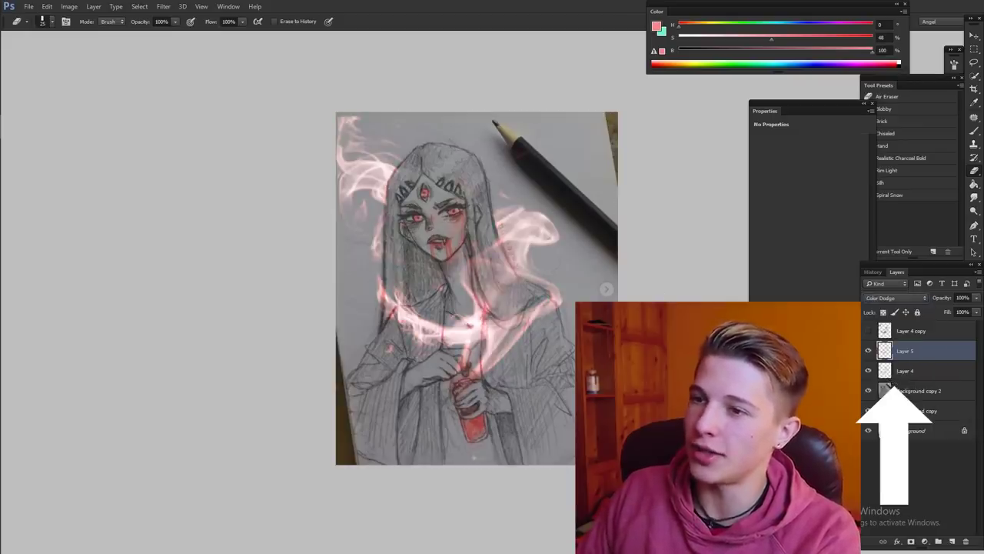
# - Apply Hue/Saturation to the pasted smoke, with saturation +100 and a reduced lightness
pyautogui.hotkey('ctrl', 'u')
pyautogui.moveTo(743, 207); pyautogui.dragTo(732, 237)
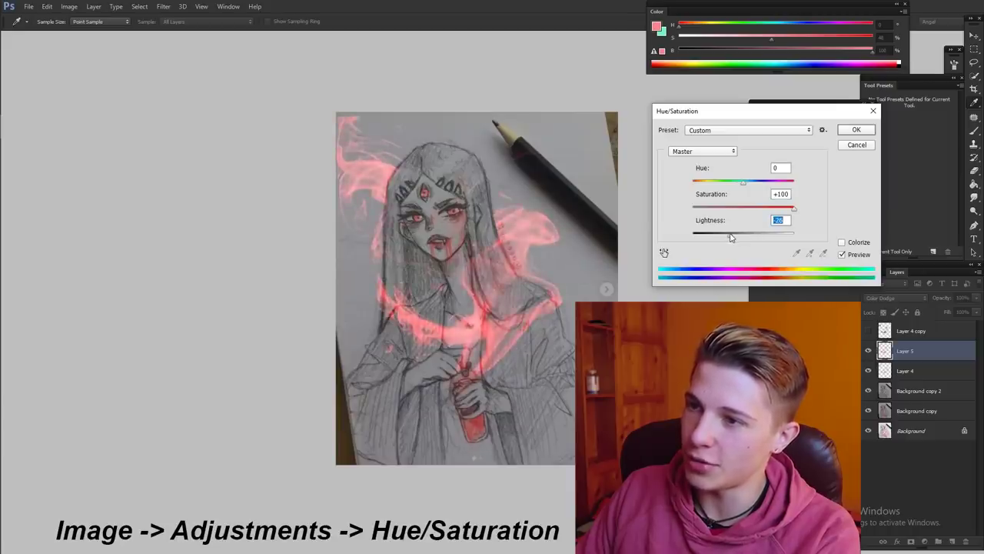
pyautogui.press('Return')
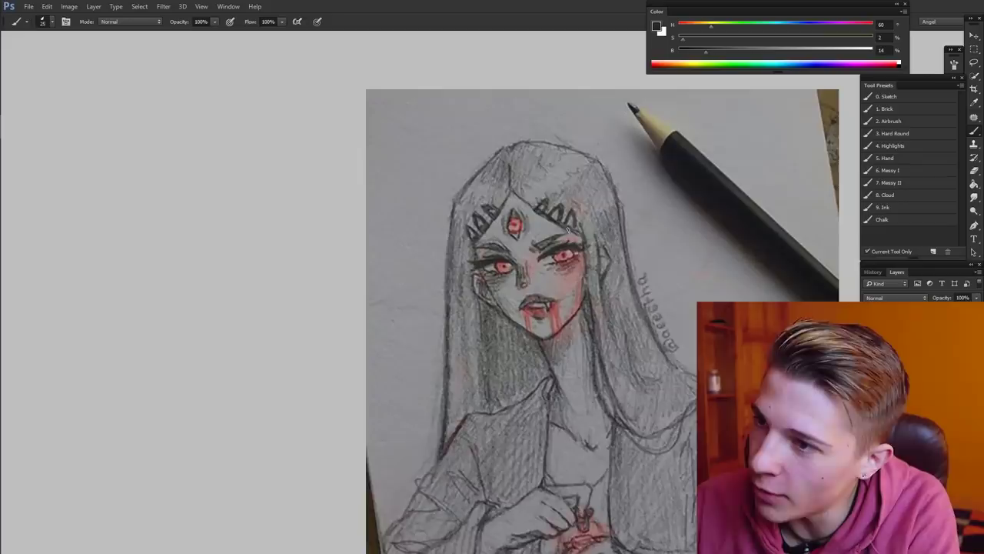
# - Darken the outlines of the hair, face and robe with brush strokes in hue 60, saturation 2 and brightness 14, and add red glows
pyautogui.scroll(-1, 602, 280)
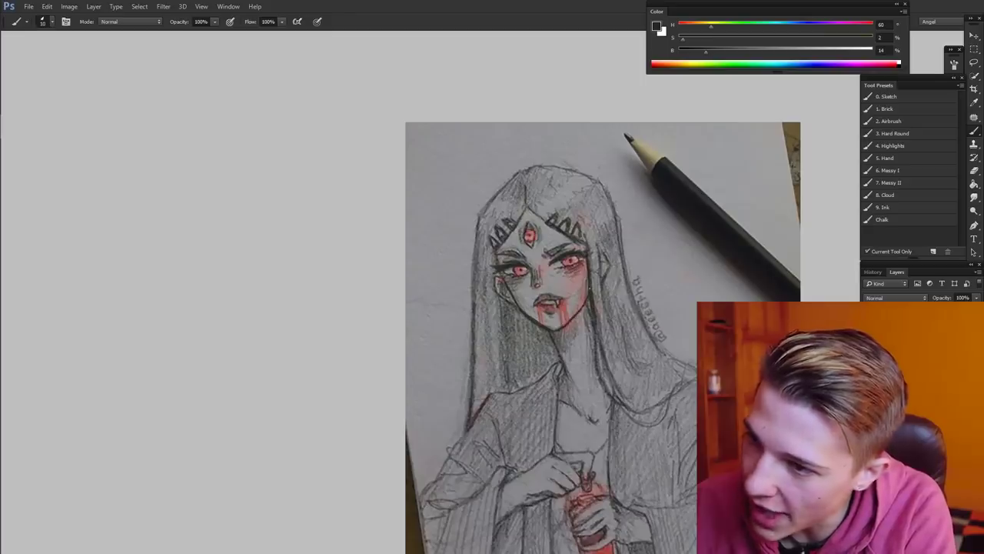
pyautogui.scroll(-1, 593, 319)
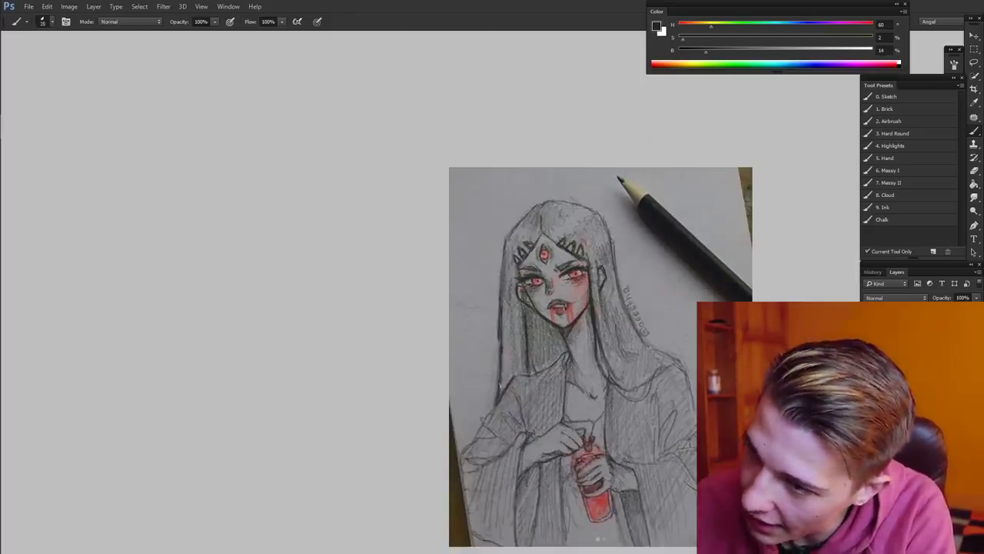
pyautogui.scroll(1, 904, 526)
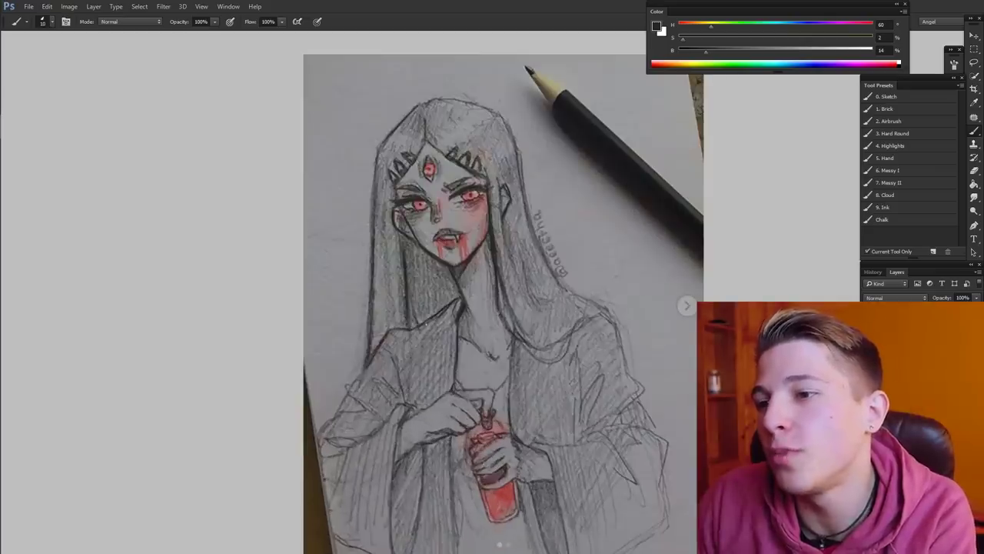
pyautogui.scroll(-1, 545, 296)
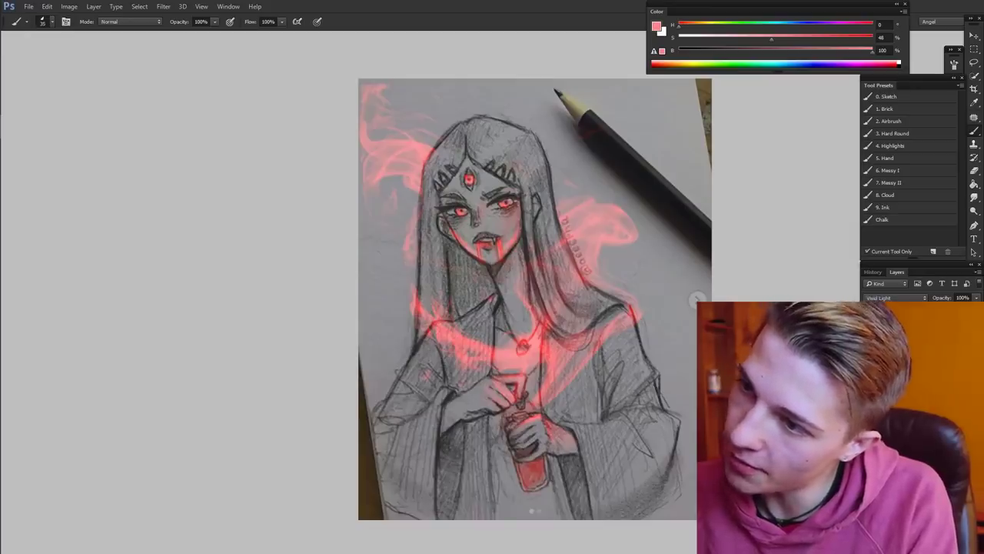
pyautogui.hotkey('ctrl', '-')
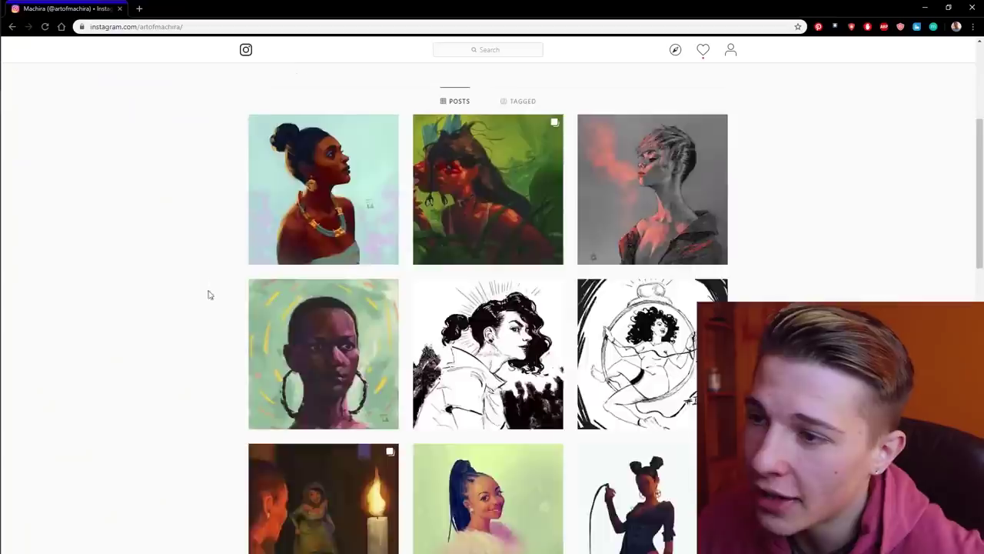
# - Switch to Instagram and examine the paintings and sketches in the next artist's post gallery
pyautogui.scroll(3, 208, 284)
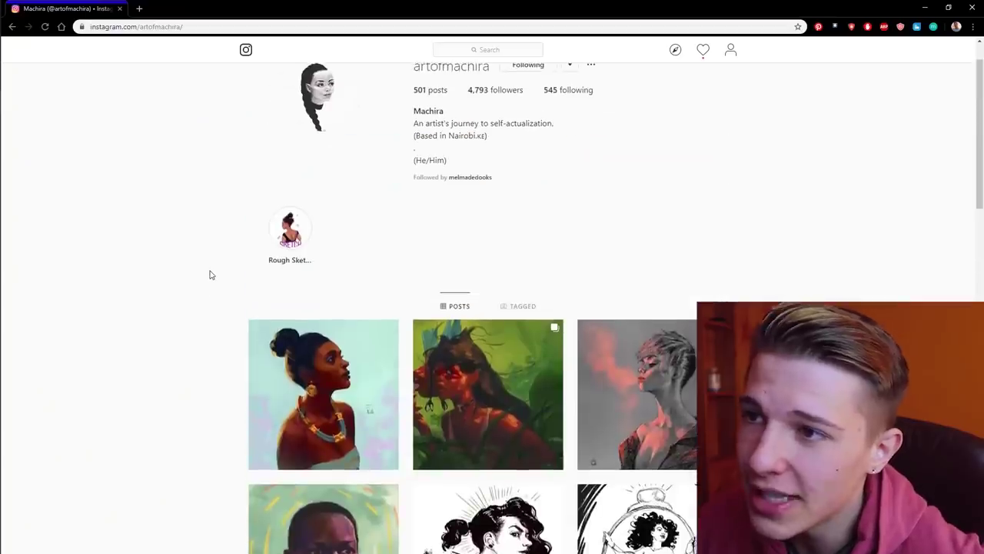
pyautogui.scroll(-1, 213, 273)
pyautogui.scroll(-8, 212, 273)
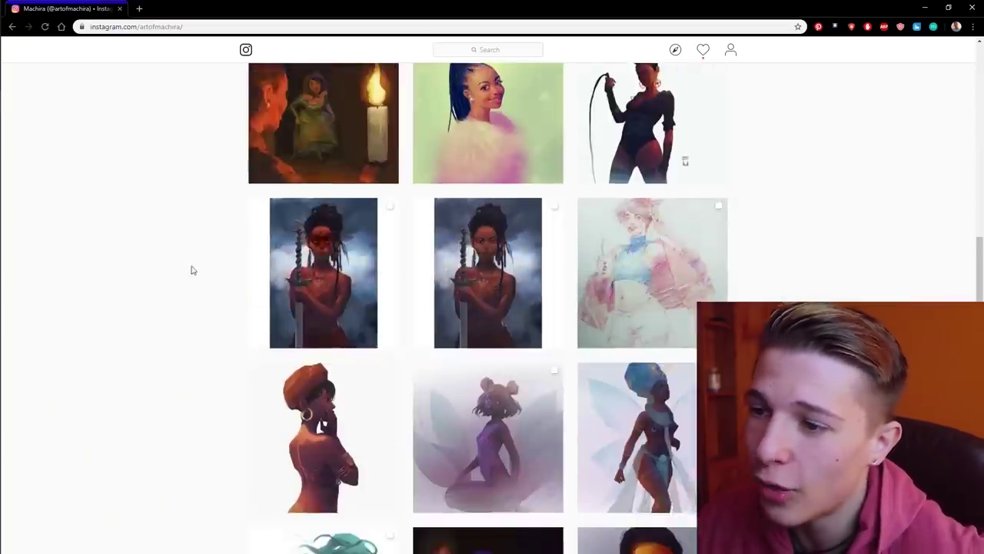
pyautogui.scroll(-6, 176, 277)
pyautogui.scroll(11, 169, 283)
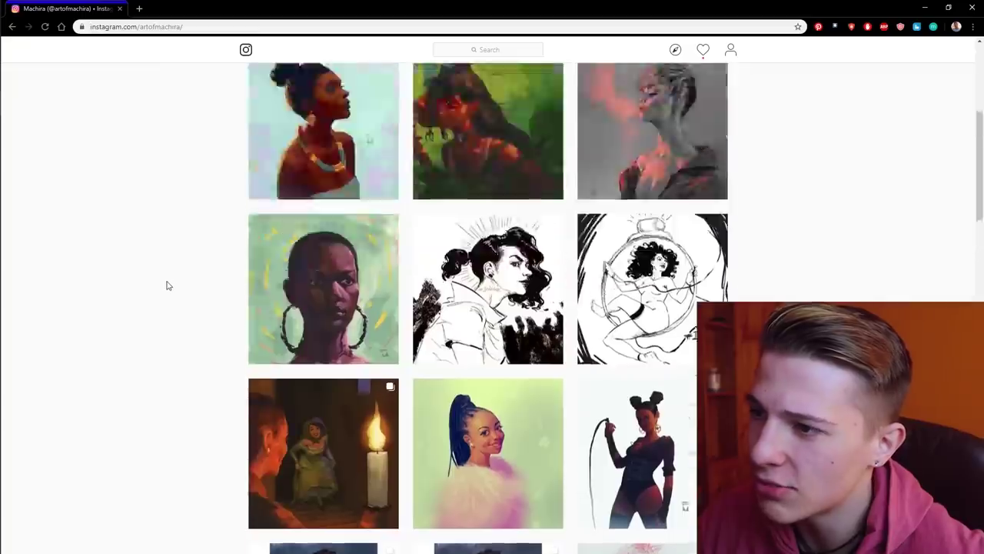
pyautogui.scroll(-9, 161, 287)
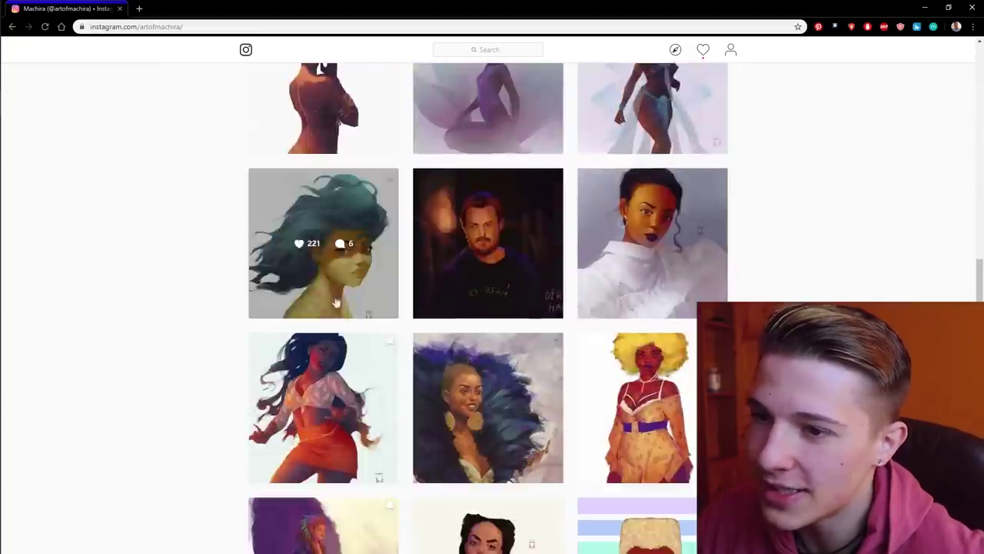
pyautogui.scroll(-3, 335, 302)
# - View the post of the woman in the orange skirt, close it and open another post further down the gallery
pyautogui.click(279, 270)
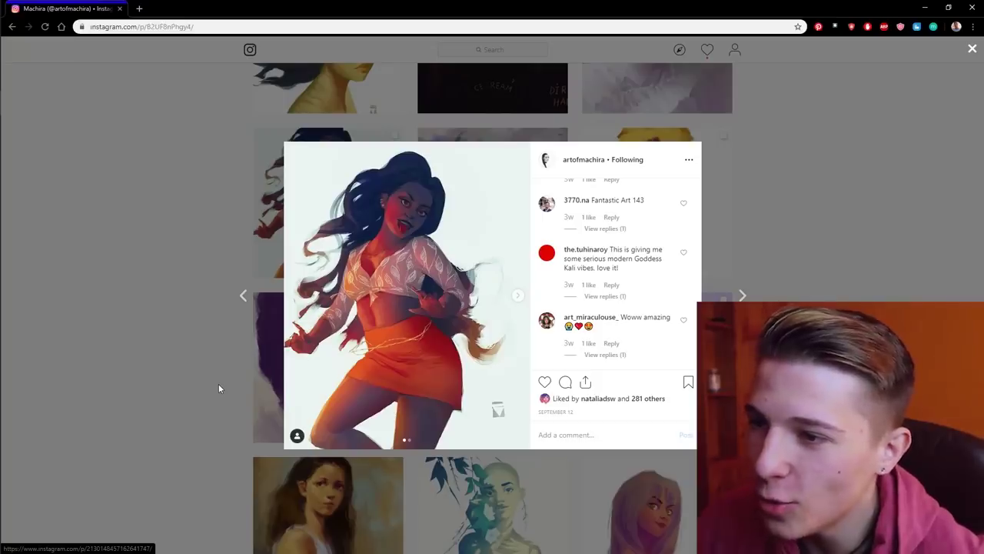
pyautogui.click(118, 324)
pyautogui.scroll(-5, 180, 347)
pyautogui.click(523, 259)
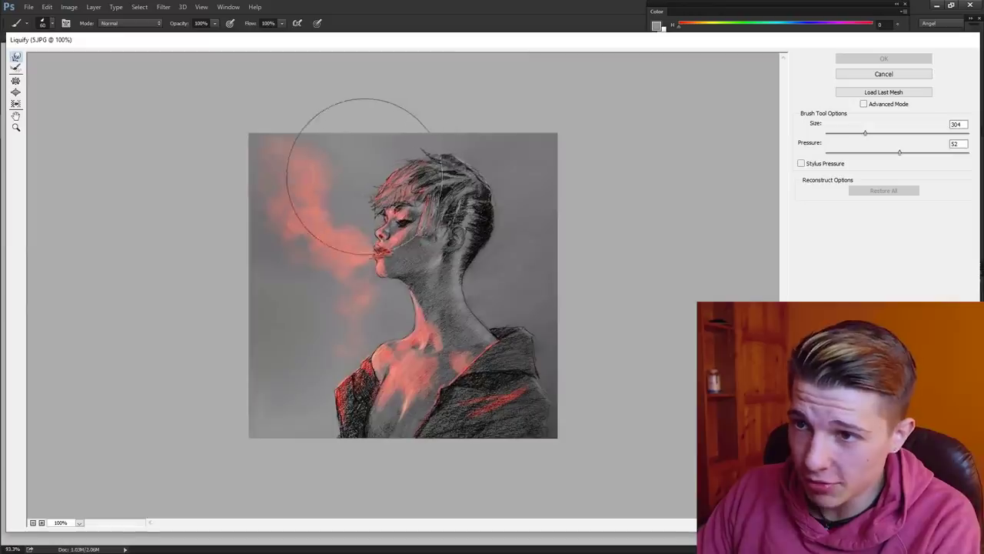
# - Nudge the smoking portrait's forehead and face in Liquify at pressure 52, reducing the brush size to 158
pyautogui.click(366, 190)
pyautogui.press('[')
pyautogui.press('[')
pyautogui.press('[')
pyautogui.press('[')
pyautogui.press('[')
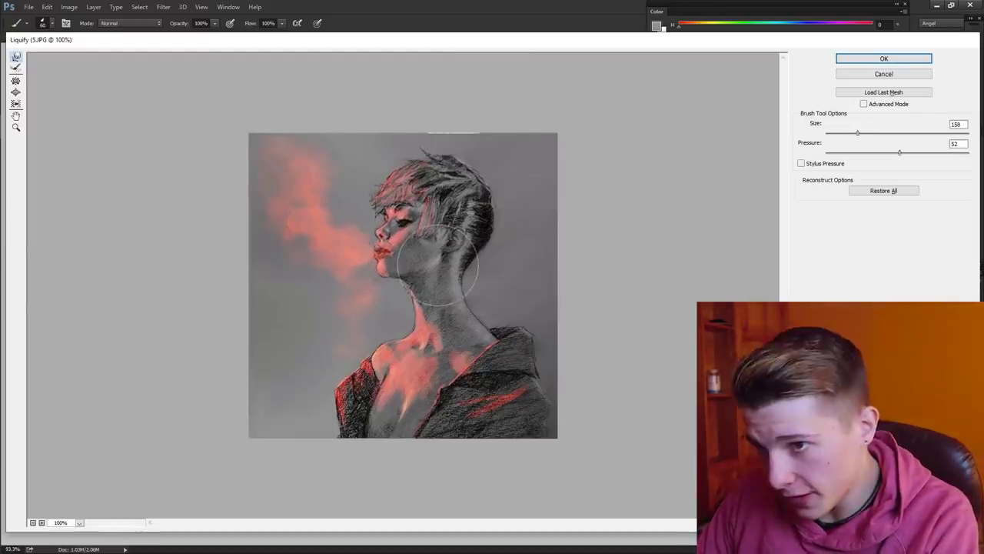
# - Reshape the back of the head, the neck and the collar in Liquify with a brush size of 226
pyautogui.press(']')
pyautogui.press(']')
pyautogui.press(']')
pyautogui.press(']')
pyautogui.press(']')
pyautogui.press(']')
pyautogui.moveTo(405, 160); pyautogui.dragTo(454, 163)
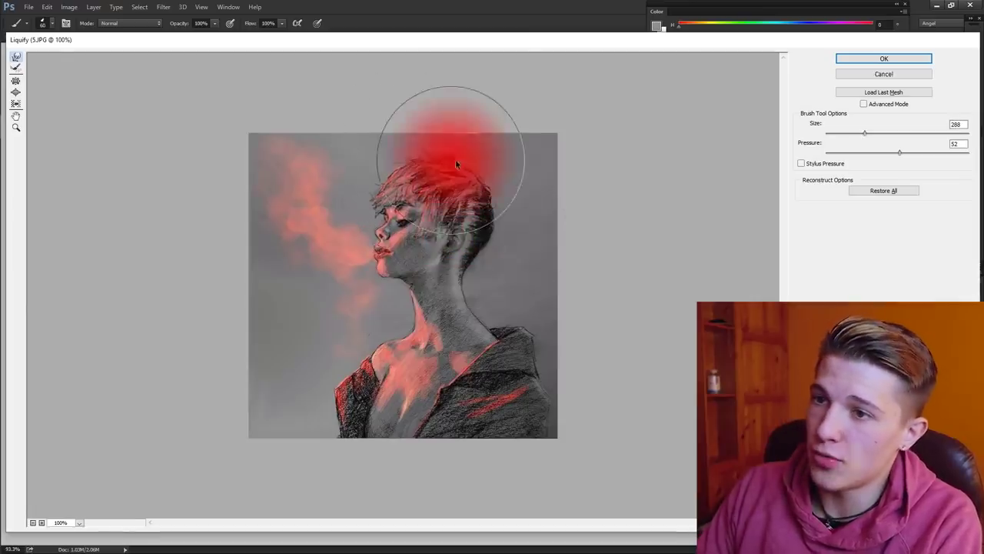
pyautogui.press('[')
pyautogui.press('[')
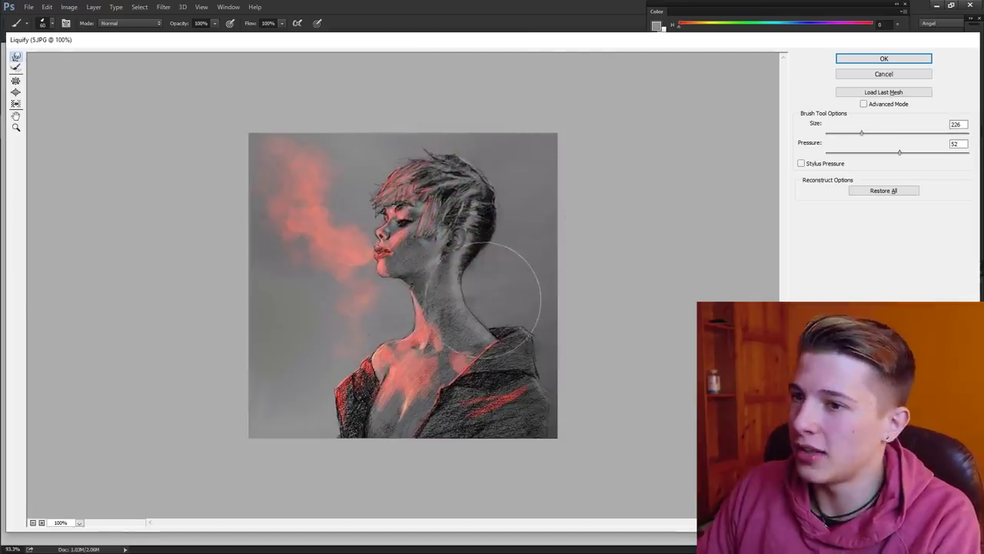
pyautogui.moveTo(476, 341); pyautogui.dragTo(492, 338)
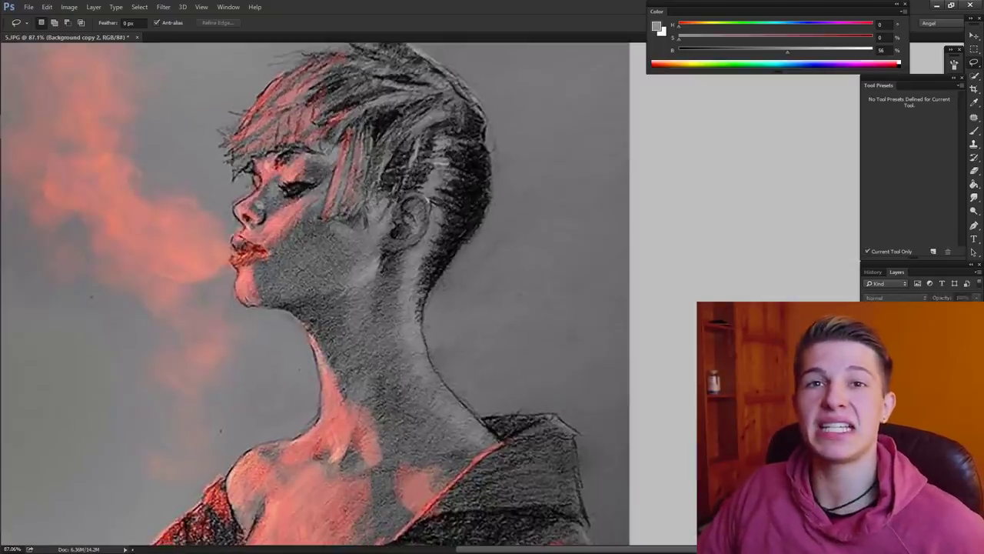
# - Paint over the old red smoke beside the face with grey tones sampled from the background
pyautogui.scroll(-3, 412, 296)
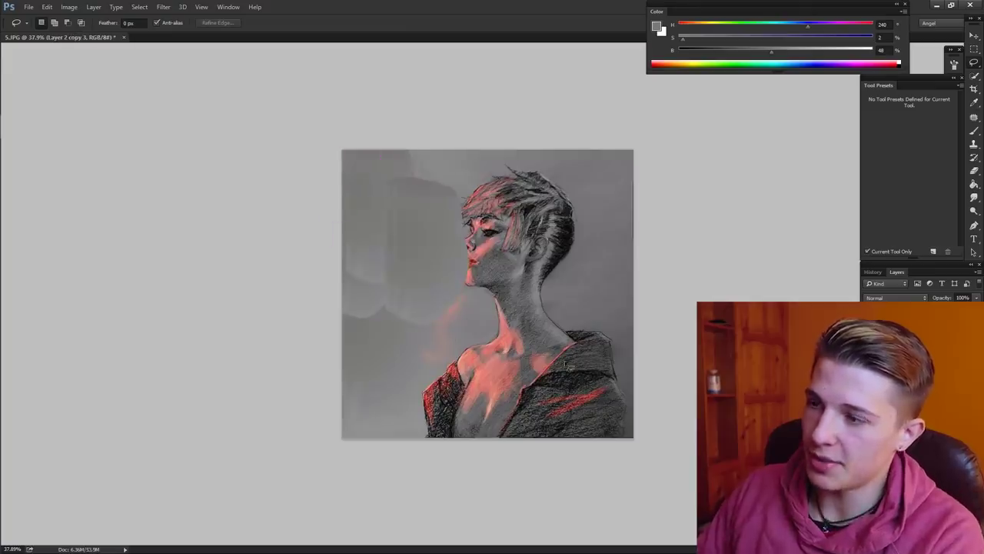
pyautogui.press('e')
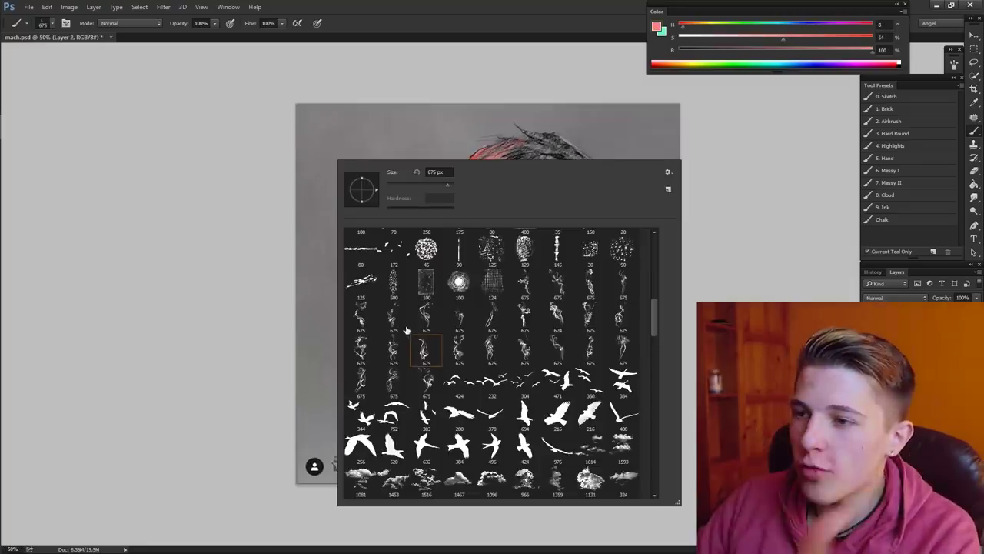
# - Stamp new smoke with a 675 px smoke brush in hue 8, saturation 54 and brightness 100, and transform it to trail from the mouth
pyautogui.click(361, 349)
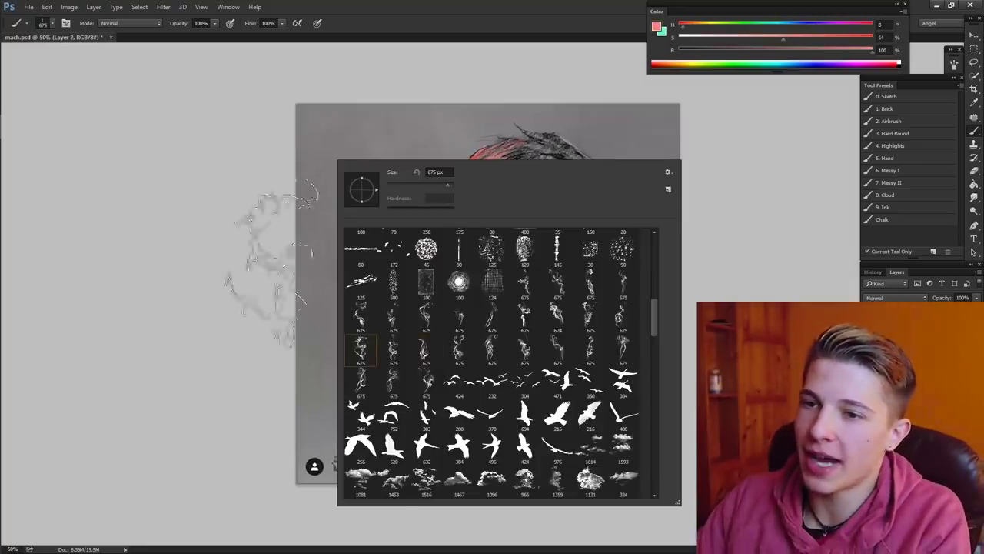
pyautogui.click(269, 277)
pyautogui.click(395, 238)
pyautogui.hotkey('ctrl', 't')
pyautogui.moveTo(541, 224); pyautogui.dragTo(425, 49)
pyautogui.press('Escape')
pyautogui.hotkey('ctrl', 't')
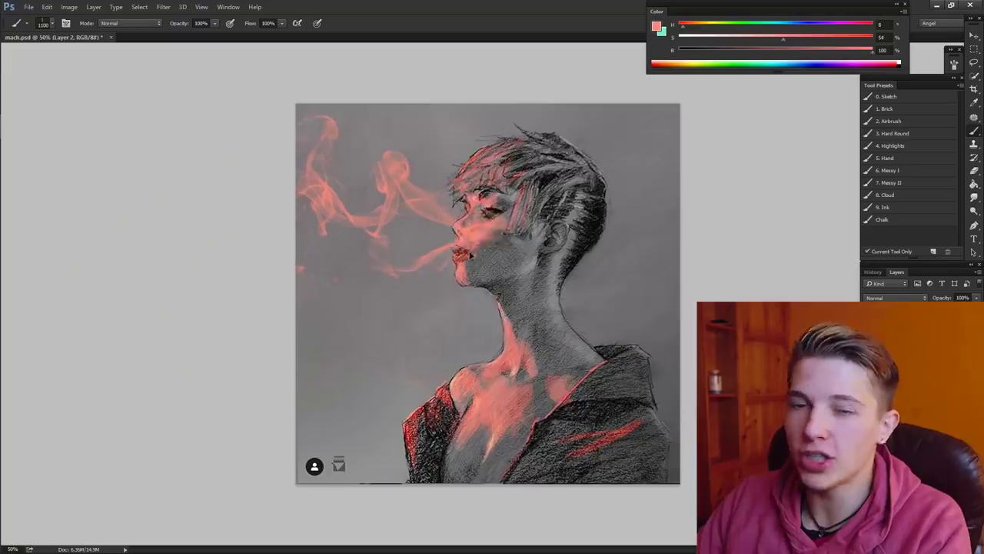
# - Erase stray parts of the smoke and bend its flow with Liquify at brush size 996 and pressure 52
pyautogui.press('e')
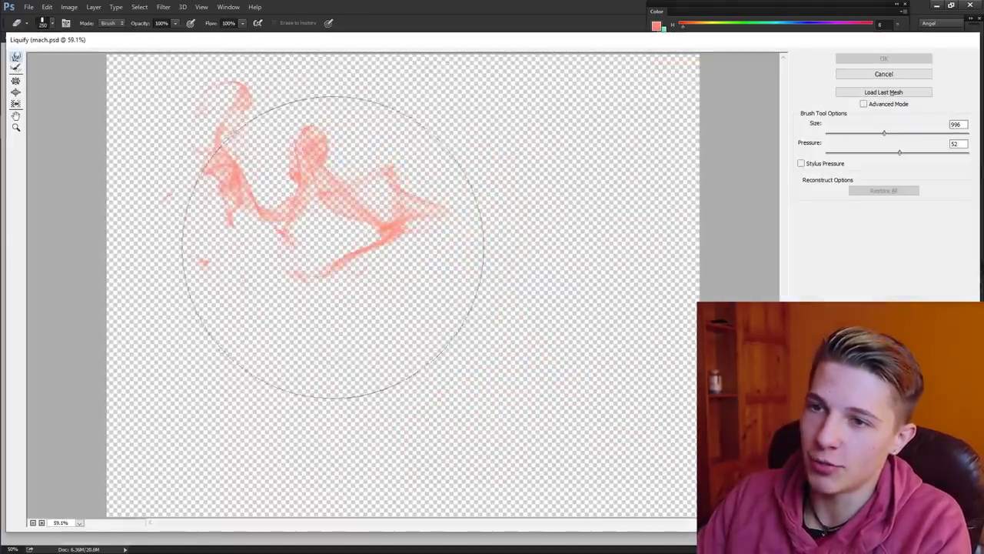
pyautogui.moveTo(333, 247)
pyautogui.mouseDown()
pyautogui.moveTo(357, 257)
pyautogui.moveTo(319, 266)
pyautogui.mouseUp()
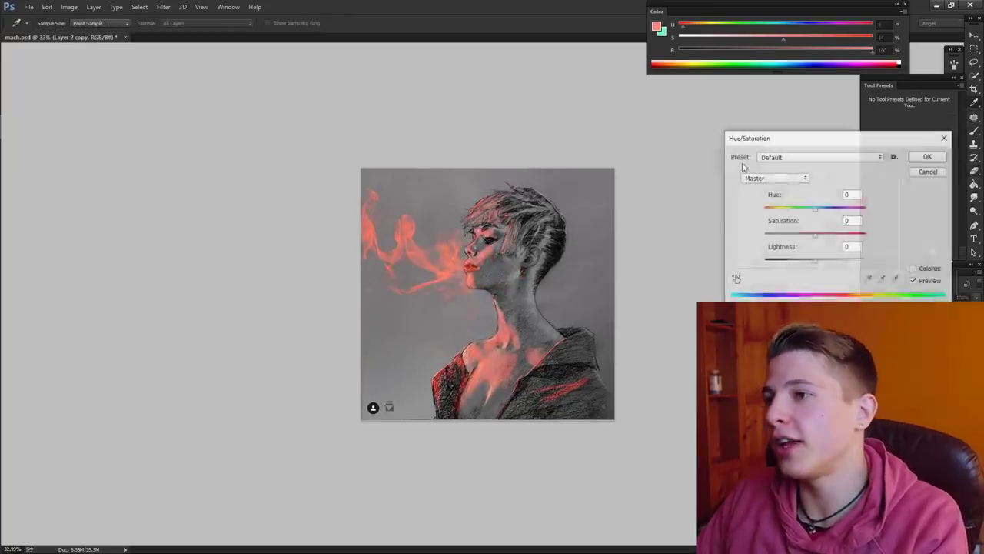
# - Shift the smoke's hue slightly with Hue/Saturation and touch up the portrait's face with fine black, red and near-white brush strokes
pyautogui.moveTo(815, 209); pyautogui.dragTo(819, 213)
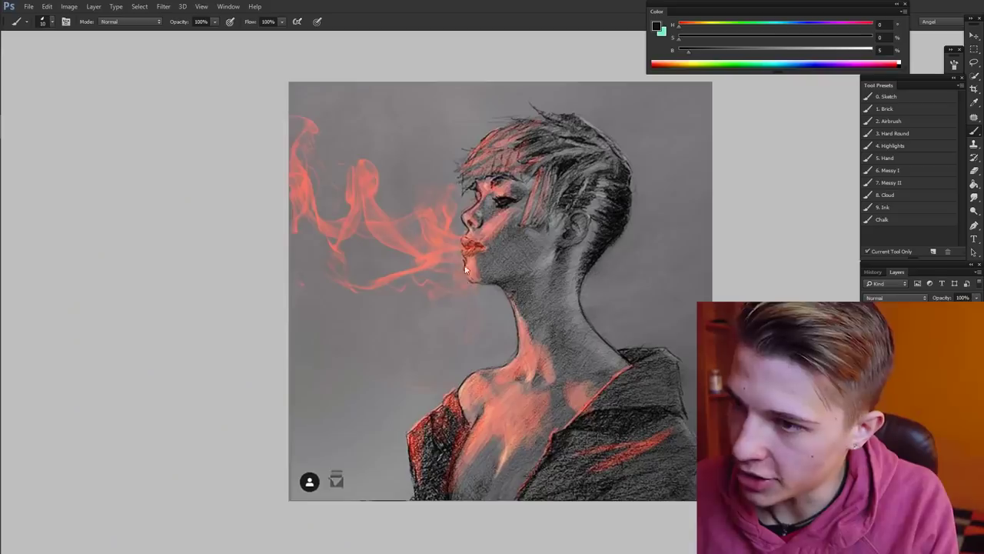
pyautogui.scroll(2, 562, 243)
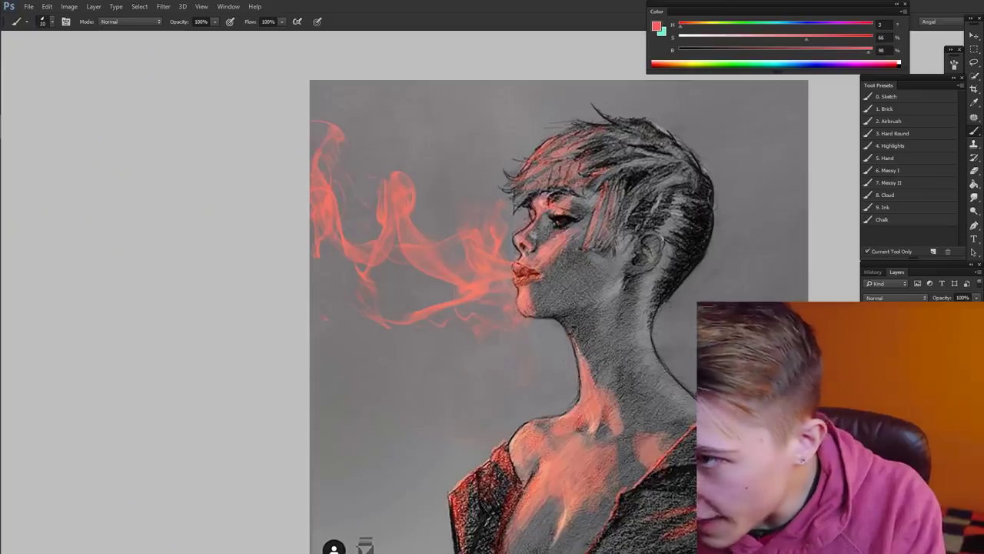
pyautogui.hotkey('ctrl', '-')
pyautogui.hotkey('ctrl', '-')
pyautogui.hotkey('ctrl', '+')
pyautogui.hotkey('ctrl', '+')
pyautogui.hotkey('ctrl', '+')
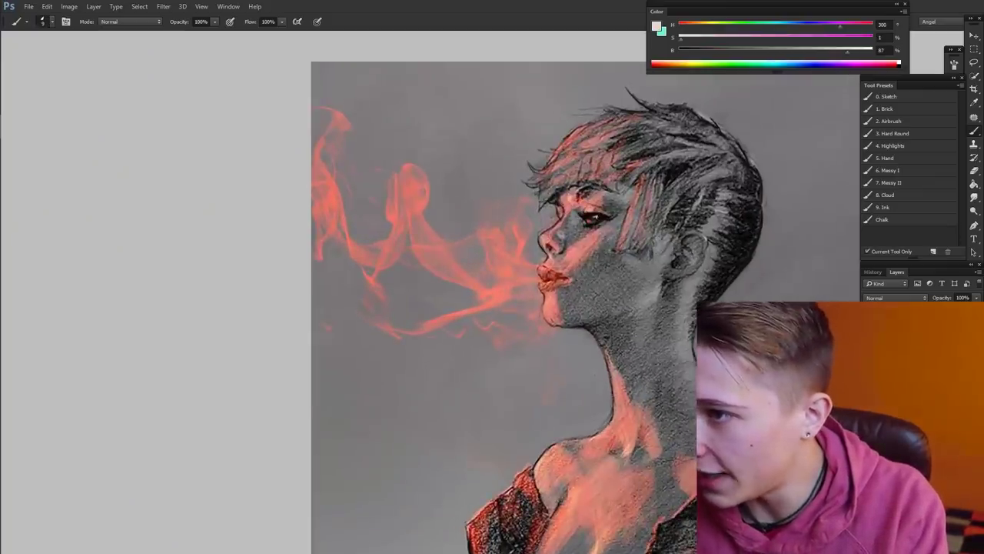
# - Tone the red areas of the hair and jacket down to neutral grey, using a light grey of hue 10, saturation 4 and brightness 81
pyautogui.hotkey('ctrl', '-')
pyautogui.hotkey('ctrl', '-')
pyautogui.hotkey('ctrl', '+')
pyautogui.hotkey('ctrl', '+')
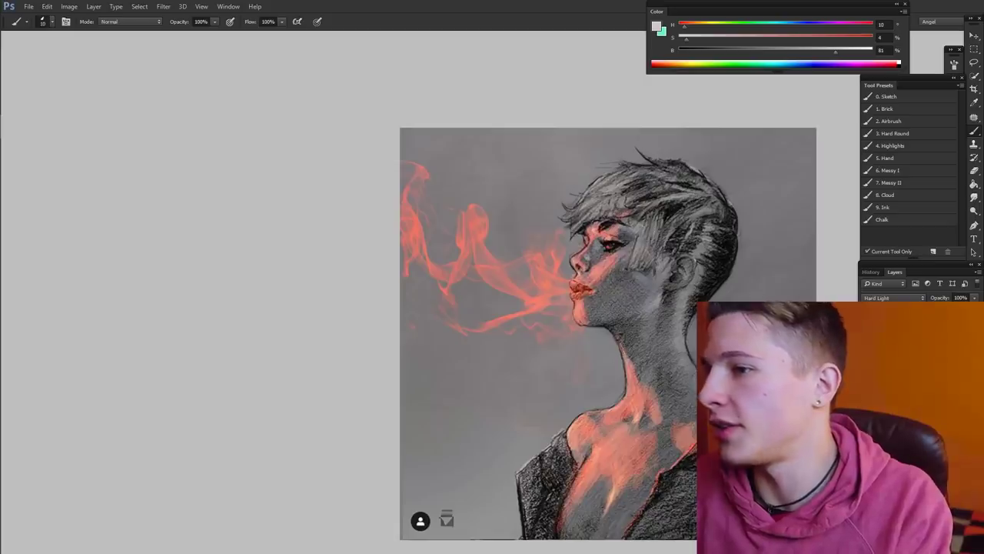
pyautogui.scroll(-2, 753, 242)
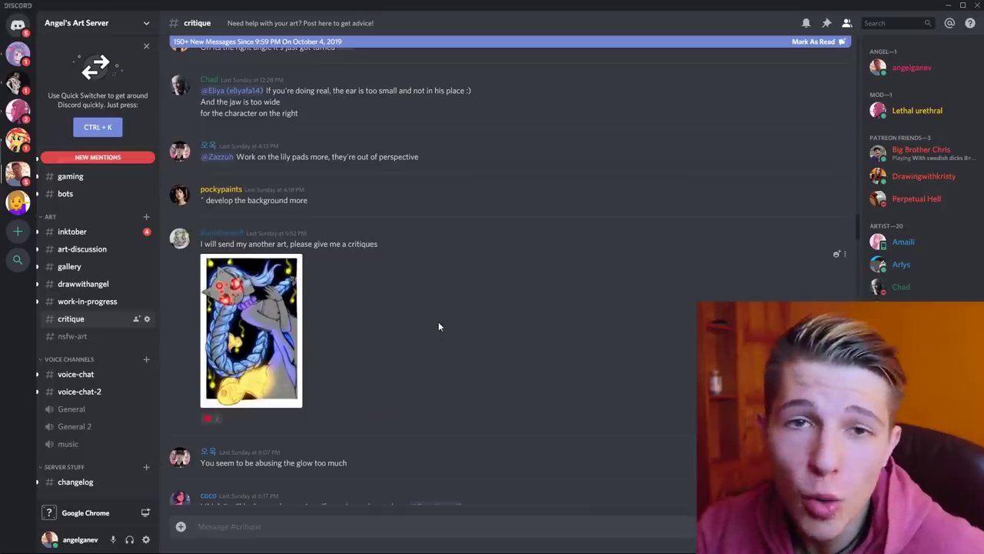
# - Browse the submitted drawings and the feedback on them in the critique channel of the Discord art server
pyautogui.scroll(15, 439, 324)
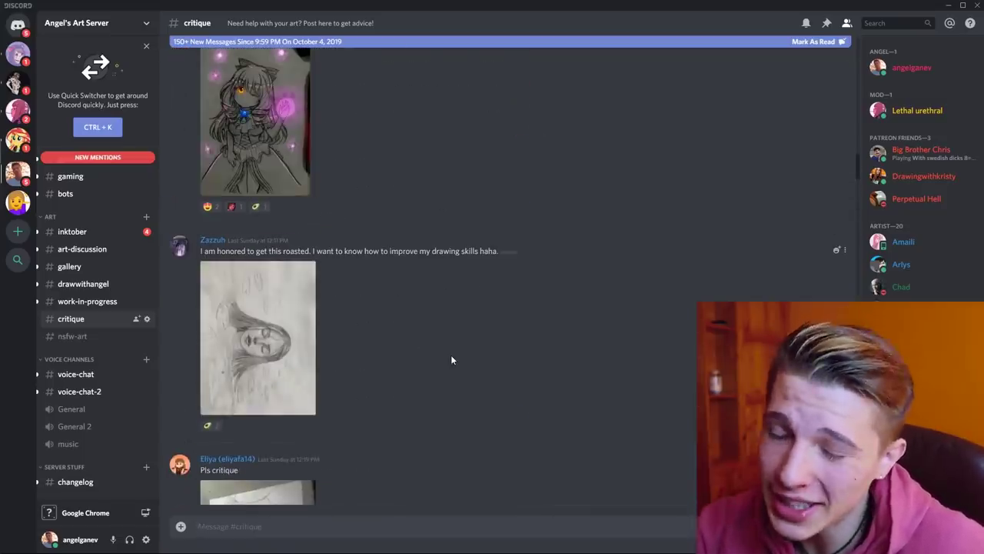
pyautogui.scroll(10, 451, 360)
pyautogui.scroll(-2, 436, 226)
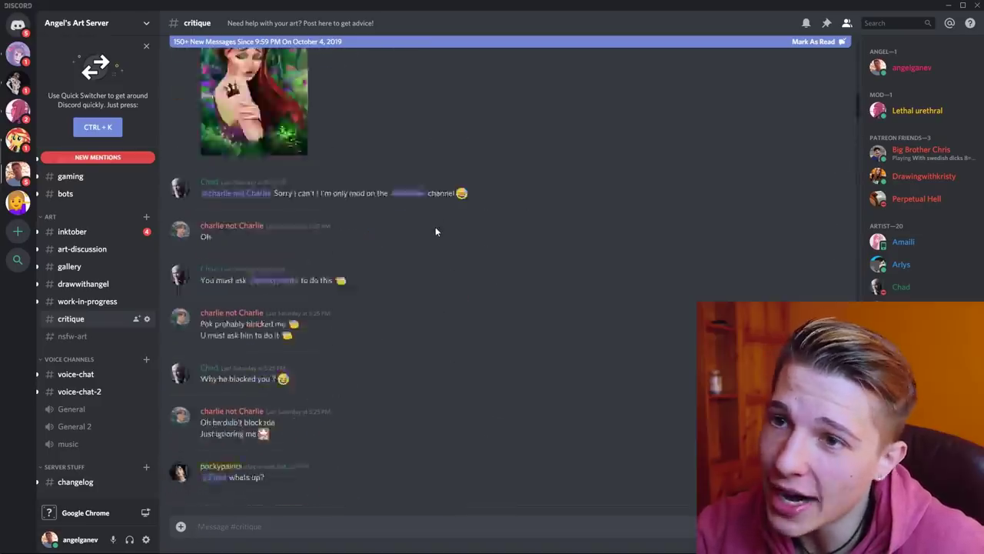
pyautogui.scroll(4, 433, 230)
pyautogui.scroll(5, 423, 263)
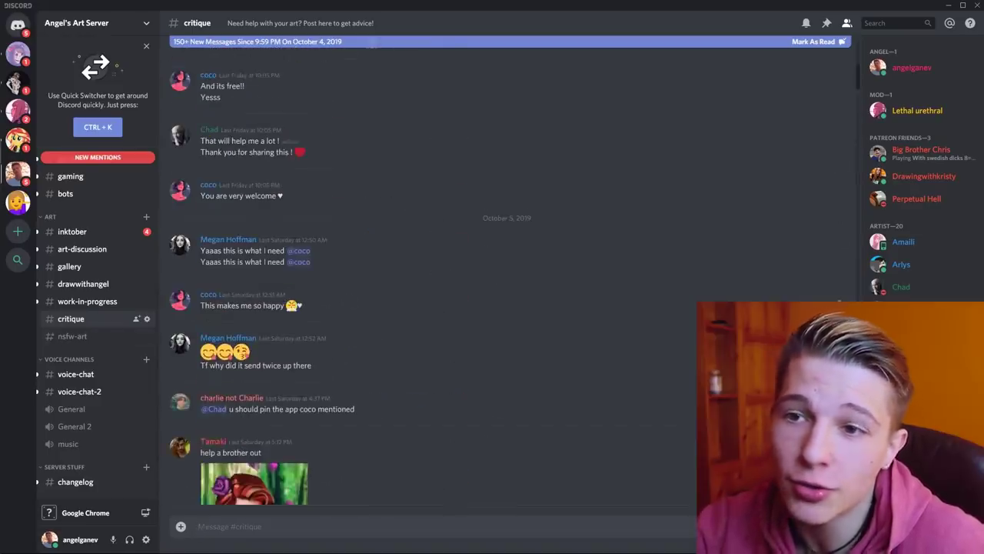
pyautogui.scroll(-20, 378, 290)
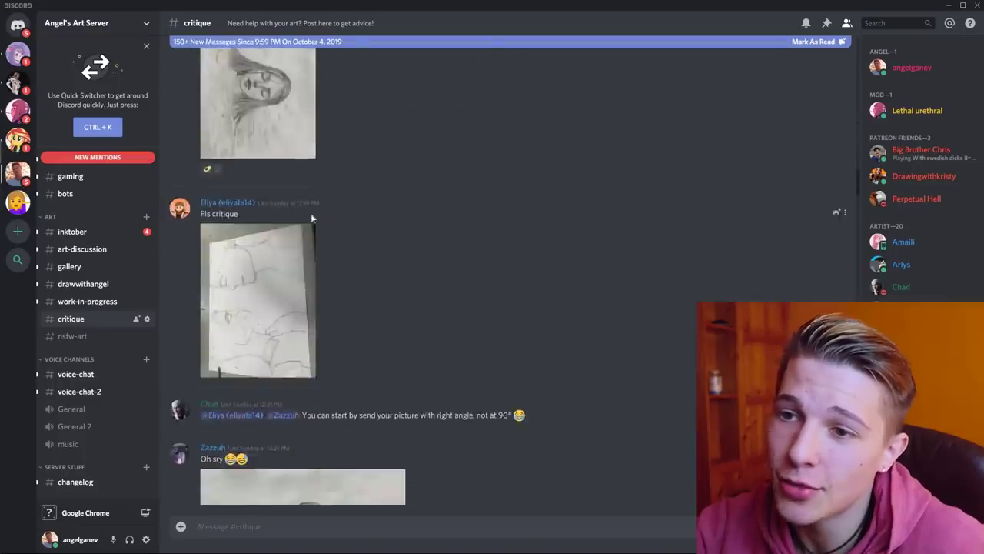
pyautogui.scroll(-10, 343, 244)
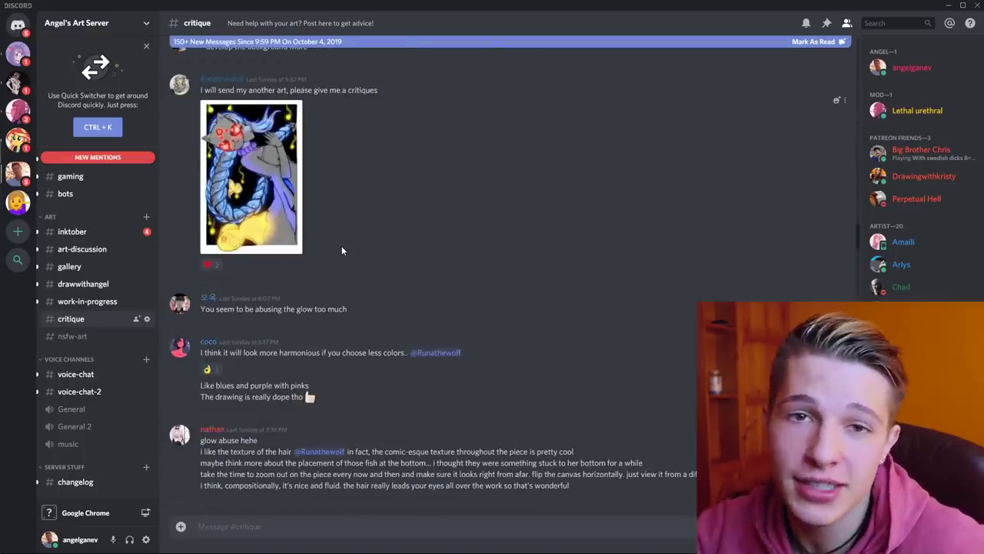
pyautogui.scroll(-10, 350, 244)
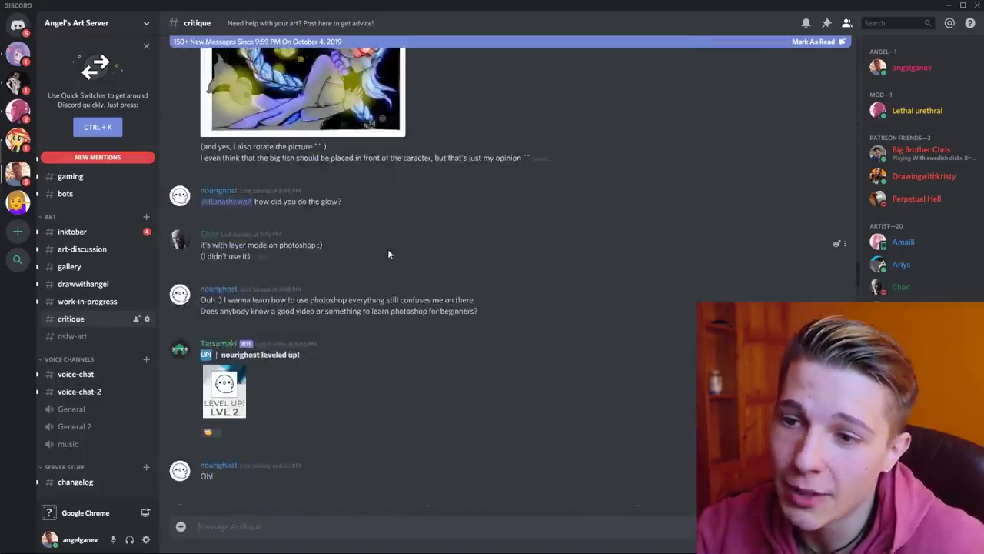
pyautogui.scroll(-15, 387, 248)
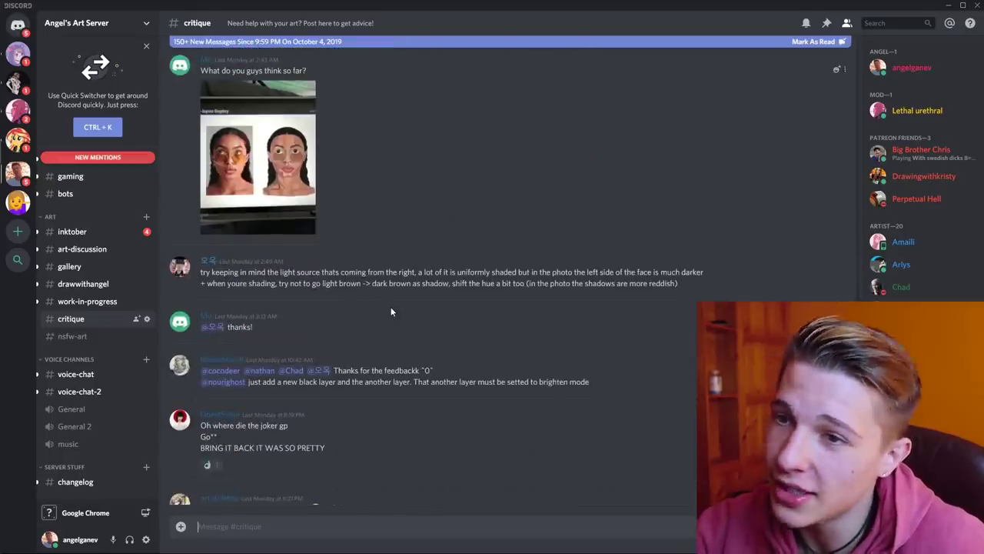
pyautogui.scroll(-5, 393, 319)
pyautogui.scroll(6, 393, 324)
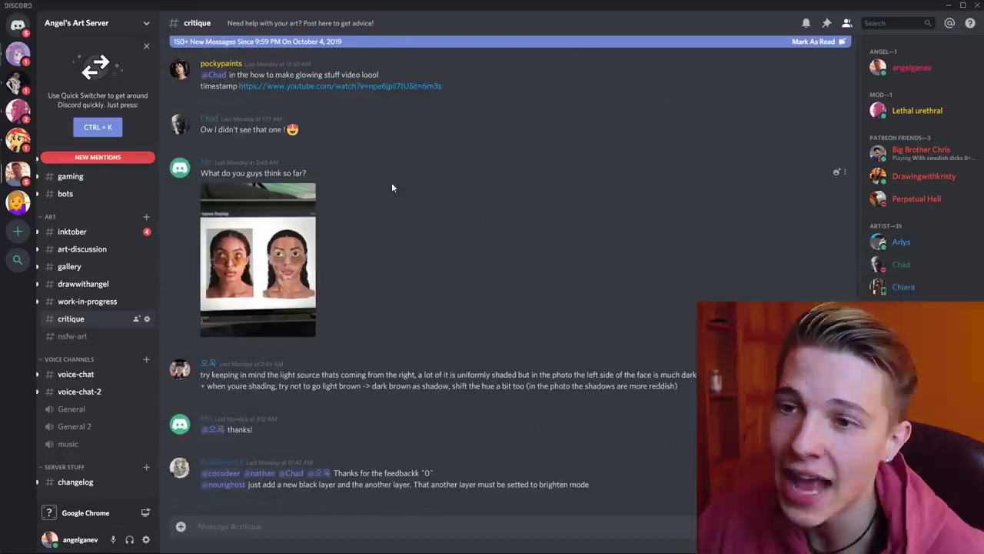
pyautogui.scroll(-20, 453, 158)
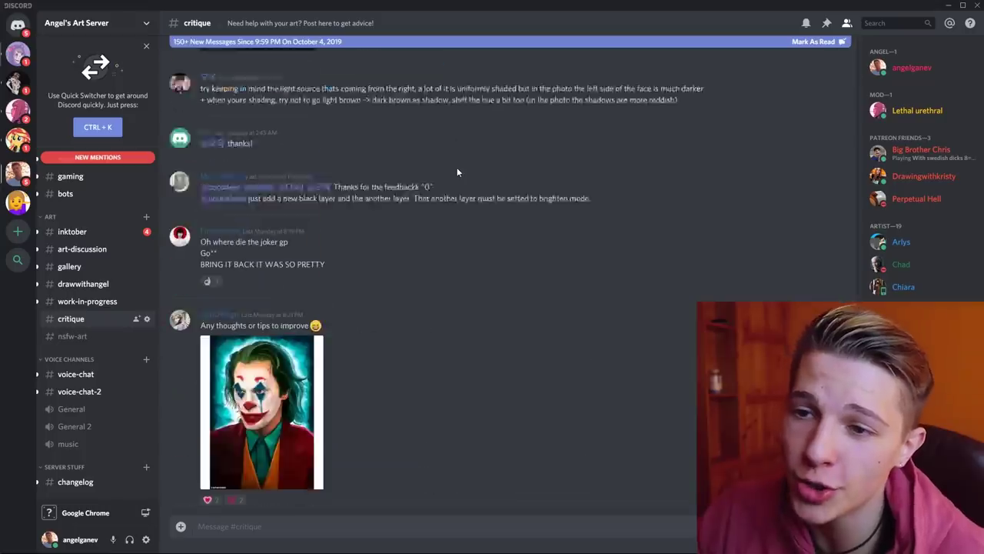
pyautogui.scroll(5, 457, 162)
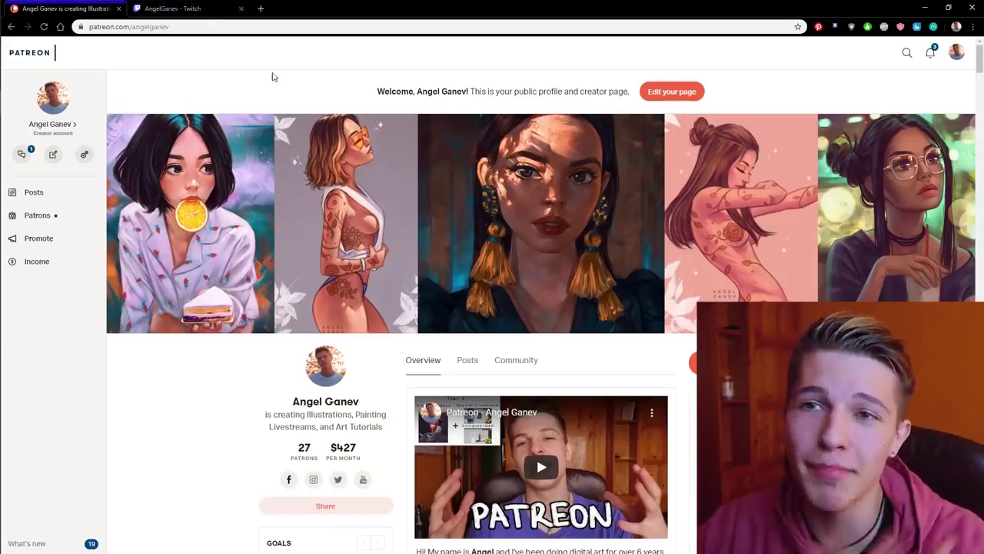
# - Switch to the AngelGanev channel on Twitch and look through its videos and popular clips
pyautogui.click(219, 11)
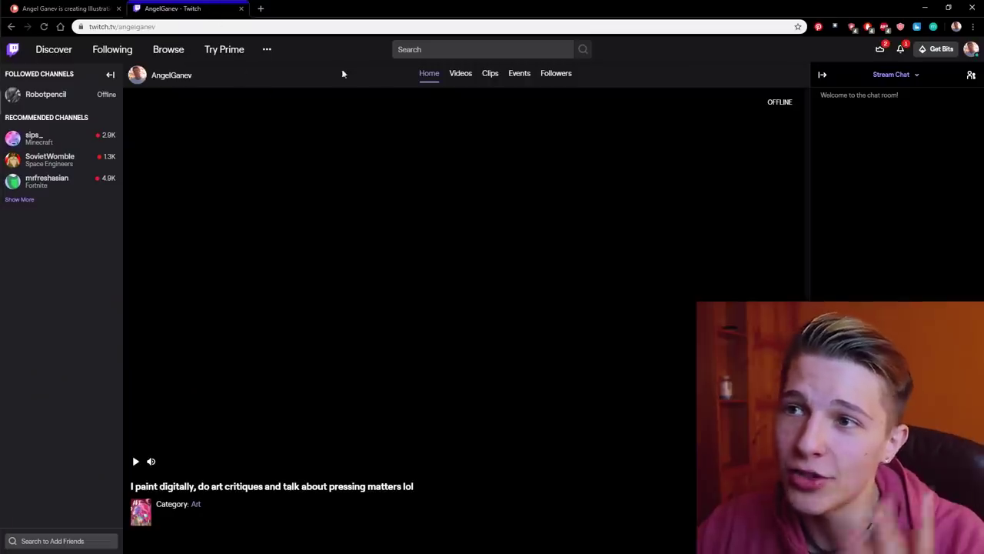
pyautogui.click(461, 75)
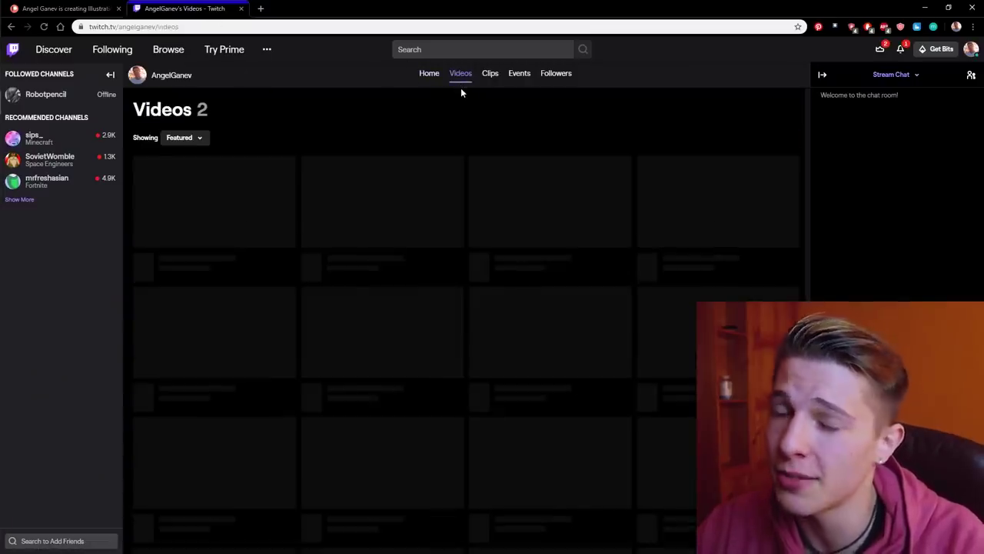
pyautogui.scroll(-1, 449, 144)
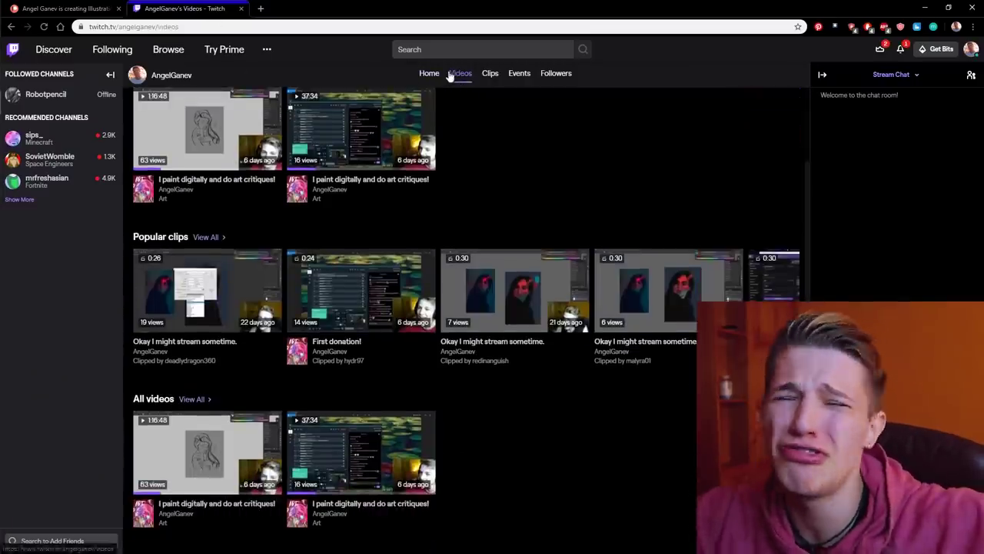